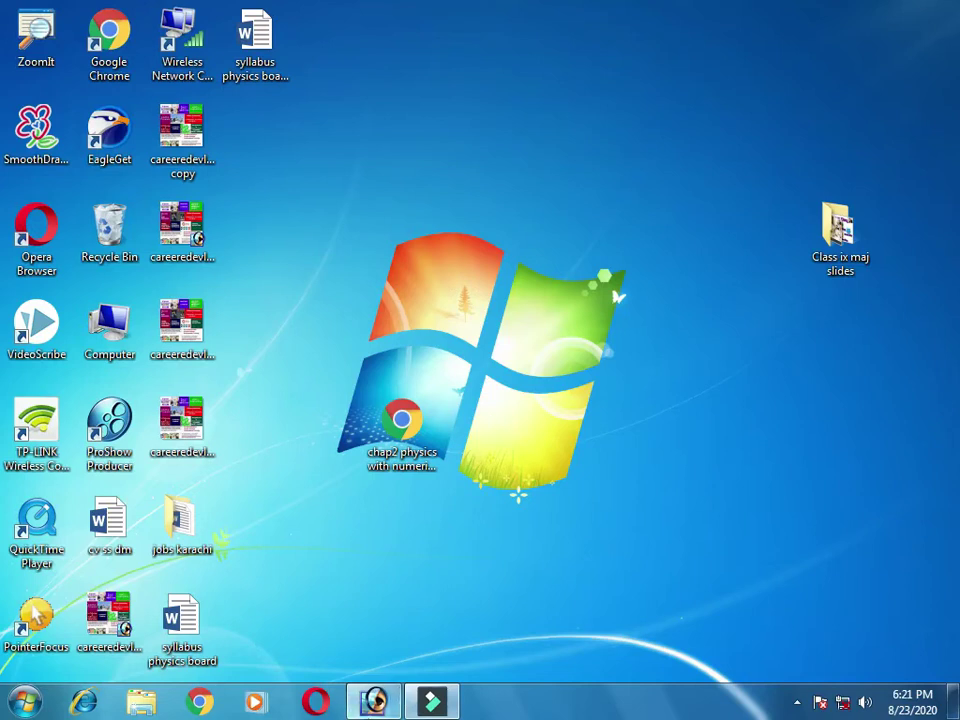
- Restore Photoshop and browse the pictures folder in the File > Open dialog
{"action": "left_click", "coordinate": [374, 703]}
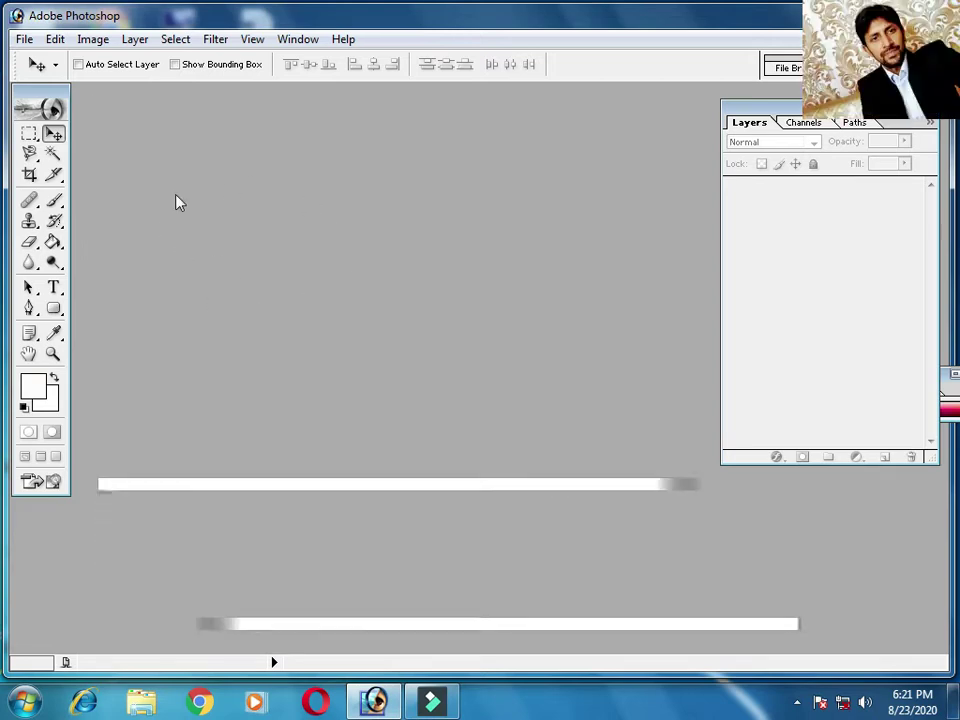
{"action": "left_click", "coordinate": [24, 39]}
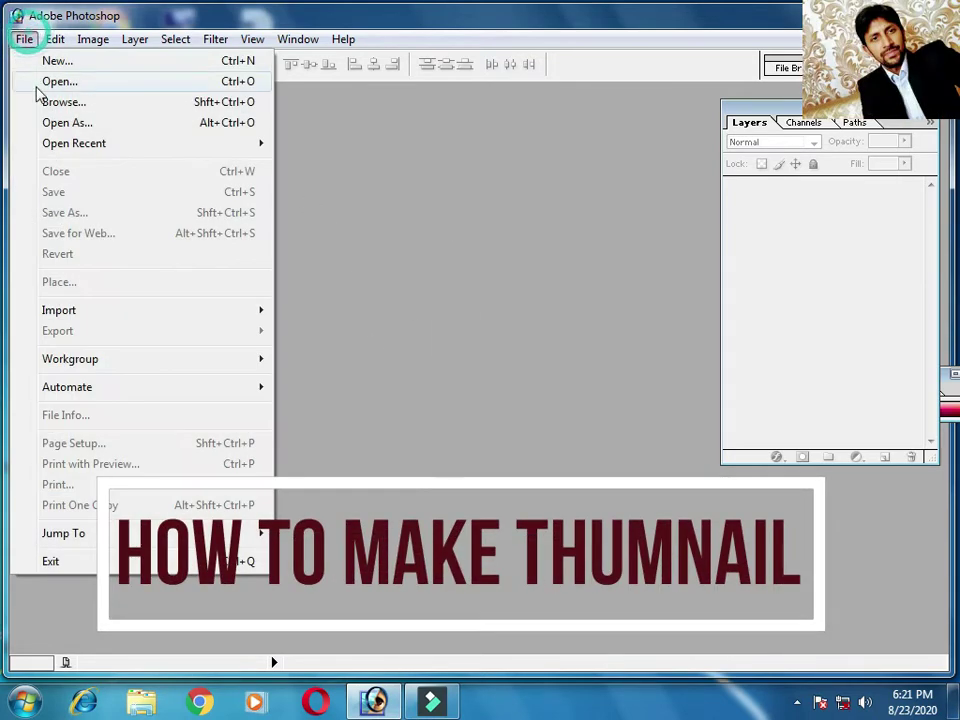
{"action": "left_click", "coordinate": [50, 82]}
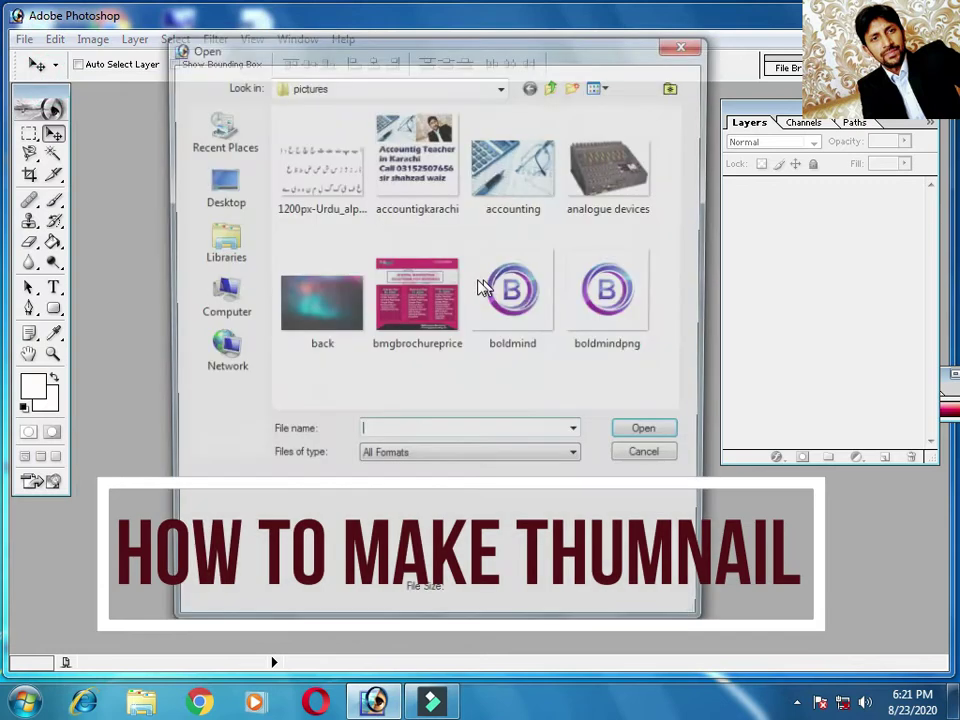
{"action": "scroll", "coordinate": [681, 144], "scroll_direction": "down", "scroll_amount": 1}
{"action": "scroll", "coordinate": [681, 146], "scroll_direction": "down", "scroll_amount": 2}
{"action": "scroll", "coordinate": [681, 150], "scroll_direction": "down", "scroll_amount": 2}
{"action": "scroll", "coordinate": [684, 172], "scroll_direction": "down", "scroll_amount": 2}
{"action": "scroll", "coordinate": [684, 172], "scroll_direction": "down", "scroll_amount": 1}
{"action": "scroll", "coordinate": [685, 174], "scroll_direction": "down", "scroll_amount": 2}
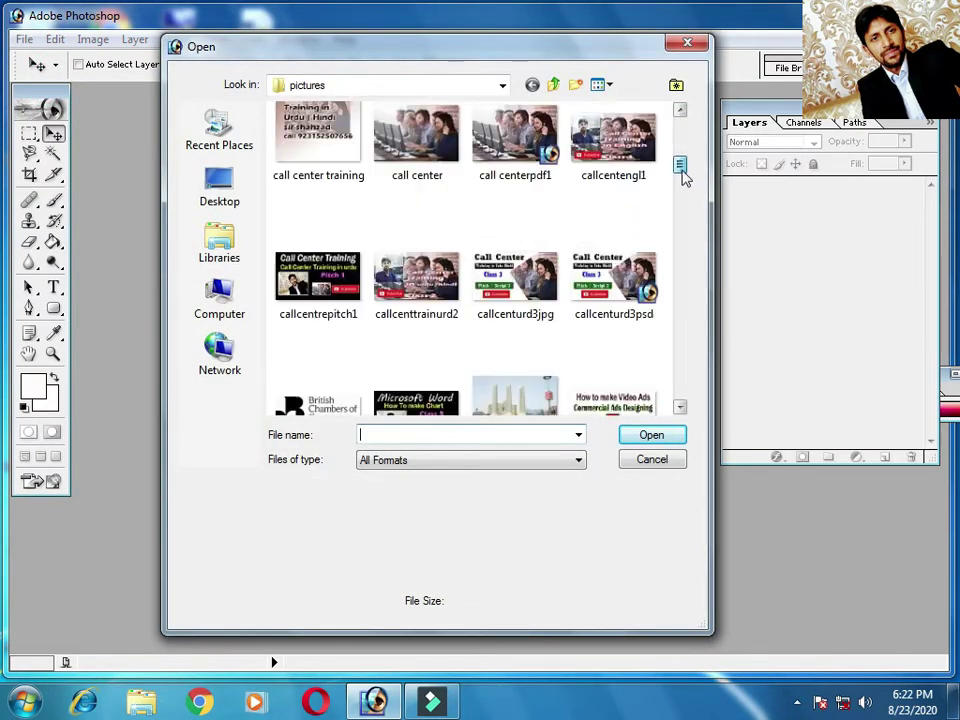
{"action": "scroll", "coordinate": [684, 176], "scroll_direction": "down", "scroll_amount": 1}
{"action": "scroll", "coordinate": [684, 174], "scroll_direction": "down", "scroll_amount": 1}
{"action": "scroll", "coordinate": [683, 180], "scroll_direction": "down", "scroll_amount": 1}
{"action": "scroll", "coordinate": [683, 186], "scroll_direction": "down", "scroll_amount": 1}
{"action": "scroll", "coordinate": [684, 193], "scroll_direction": "down", "scroll_amount": 1}
- Select singapore copy.jpg in the pictures folder and open it
{"action": "left_click_drag", "start_coordinate": [681, 193], "coordinate": [682, 235]}
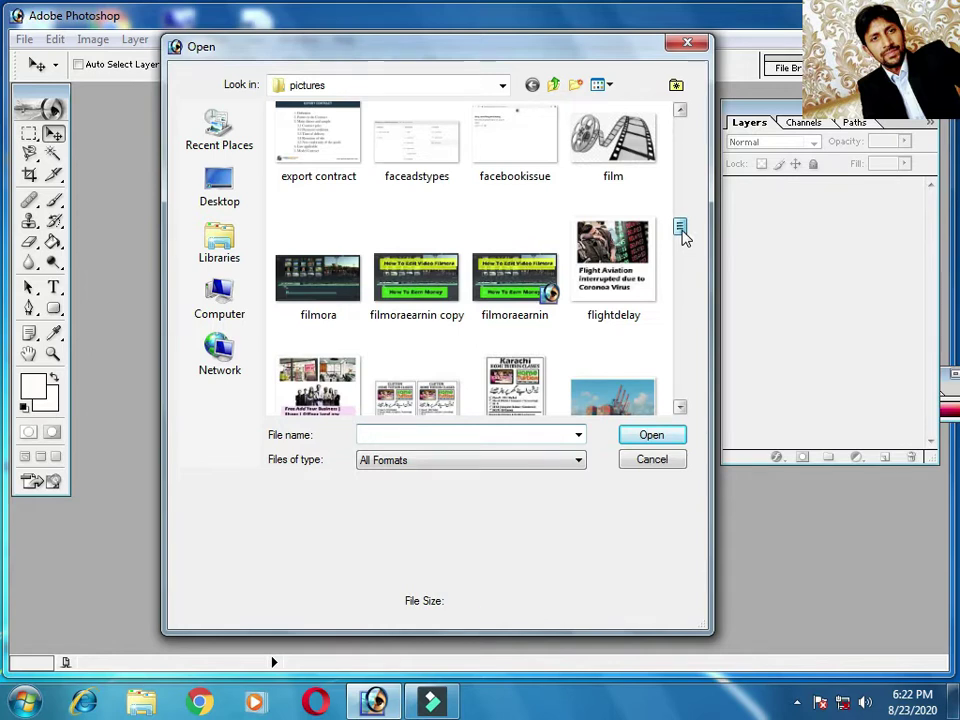
{"action": "left_click_drag", "start_coordinate": [683, 235], "coordinate": [681, 343]}
{"action": "left_click", "coordinate": [612, 222]}
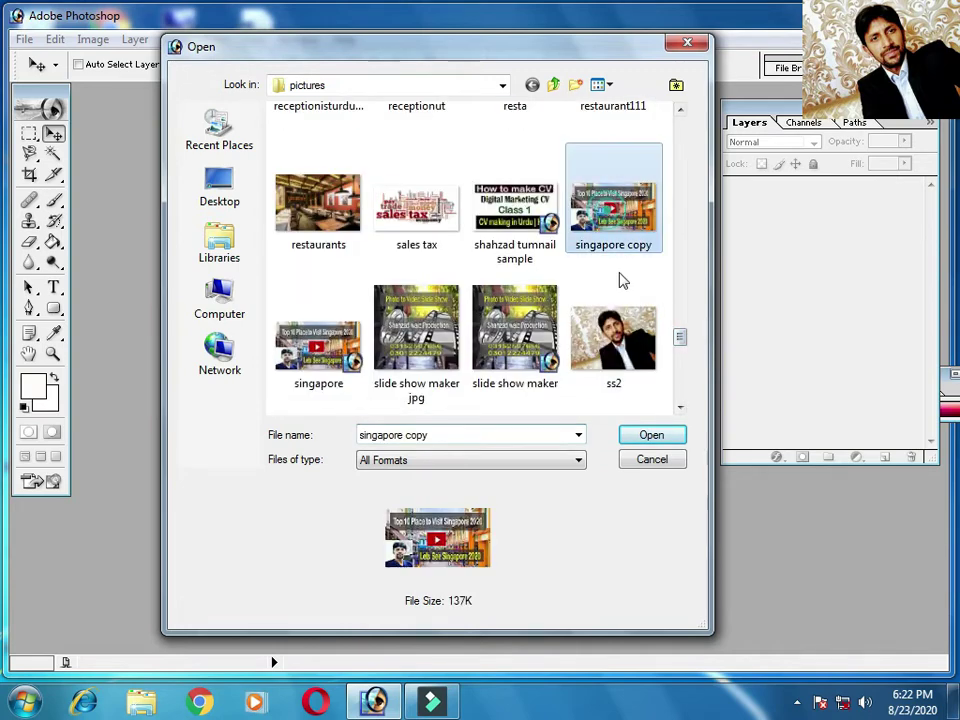
{"action": "left_click", "coordinate": [652, 435]}
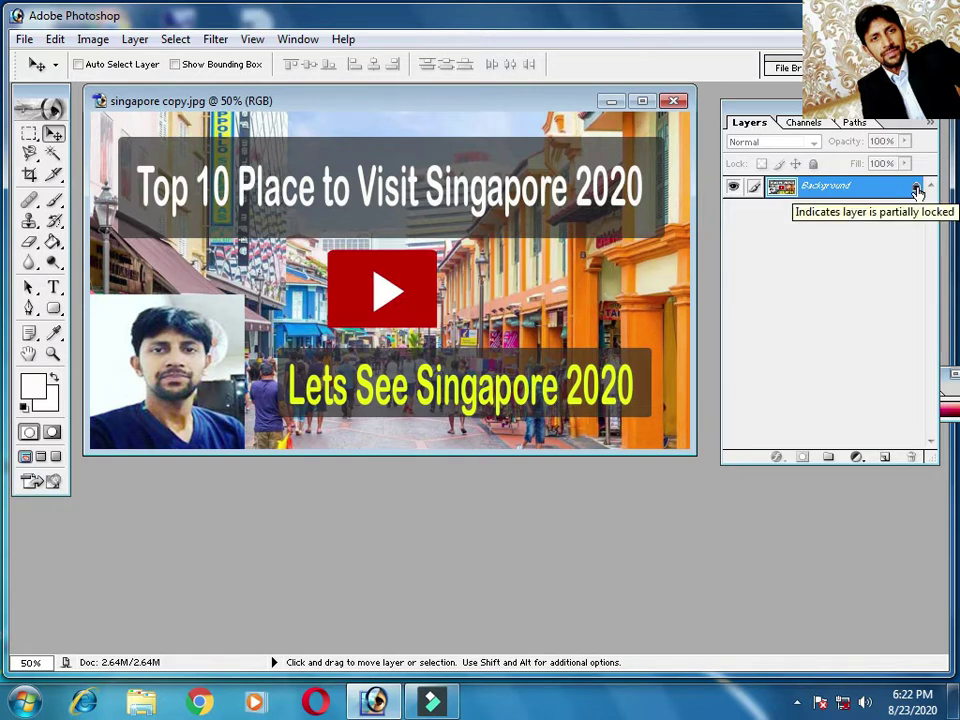
- Convert the Singapore image's Background into Layer 0, then glance at the Image menu
{"action": "double_click", "coordinate": [917, 190]}
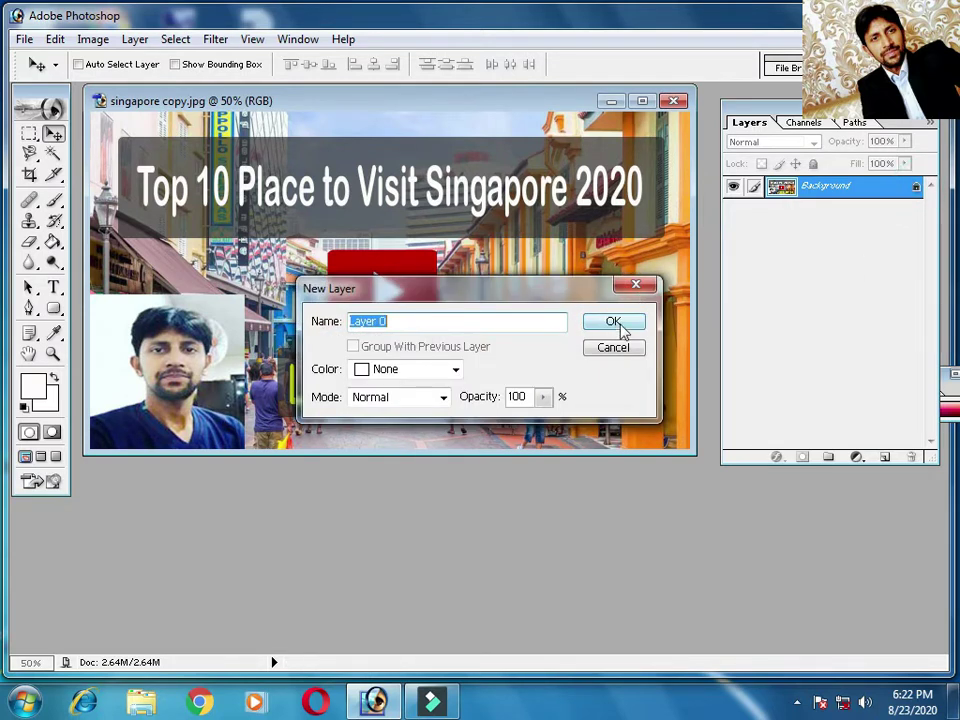
{"action": "left_click", "coordinate": [630, 320]}
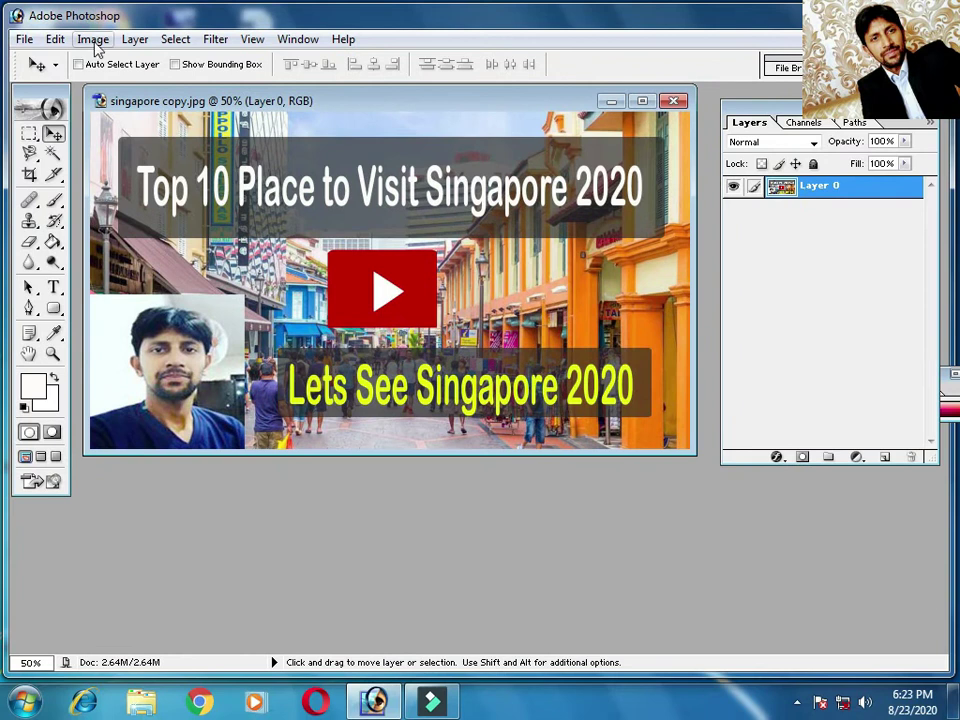
{"action": "left_click", "coordinate": [93, 40]}
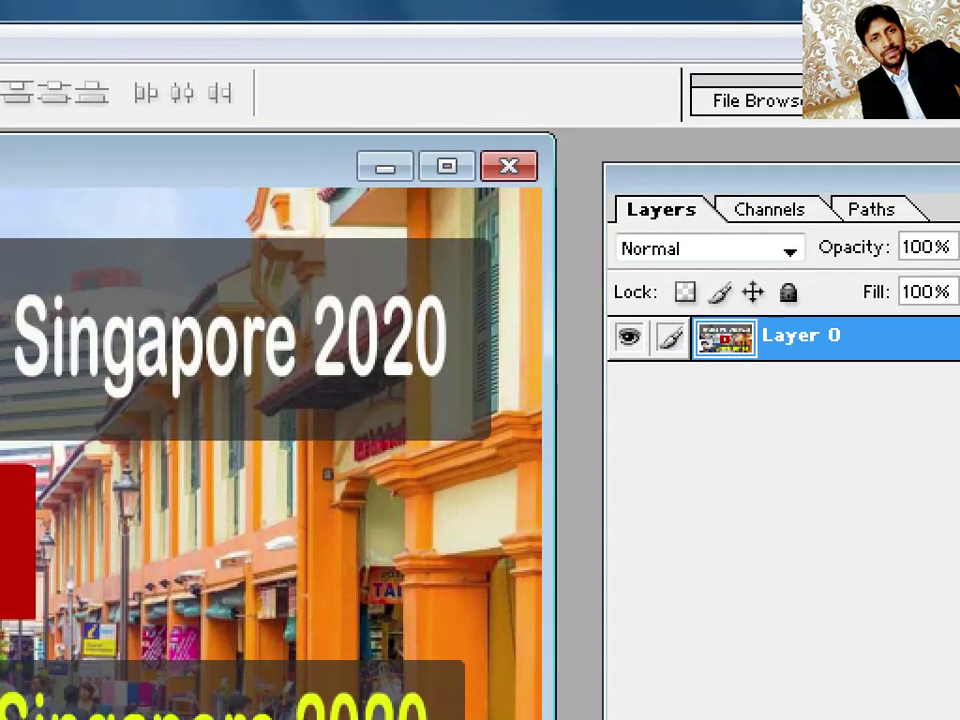
{"action": "left_click_drag", "start_coordinate": [565, 1], "coordinate": [232, 105]}
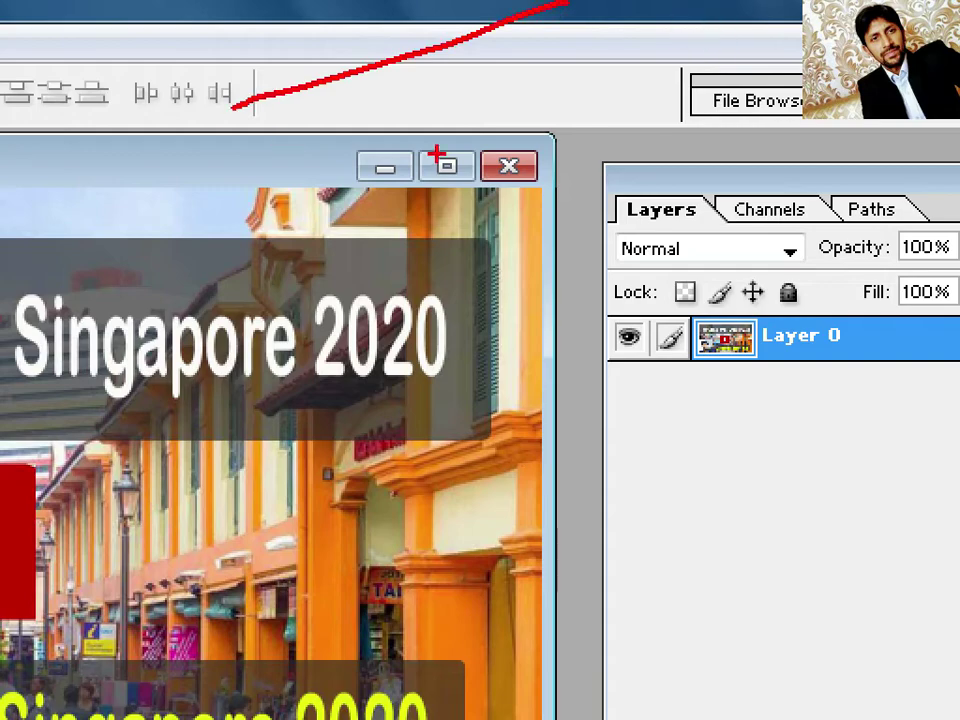
{"action": "key", "text": "Escape"}
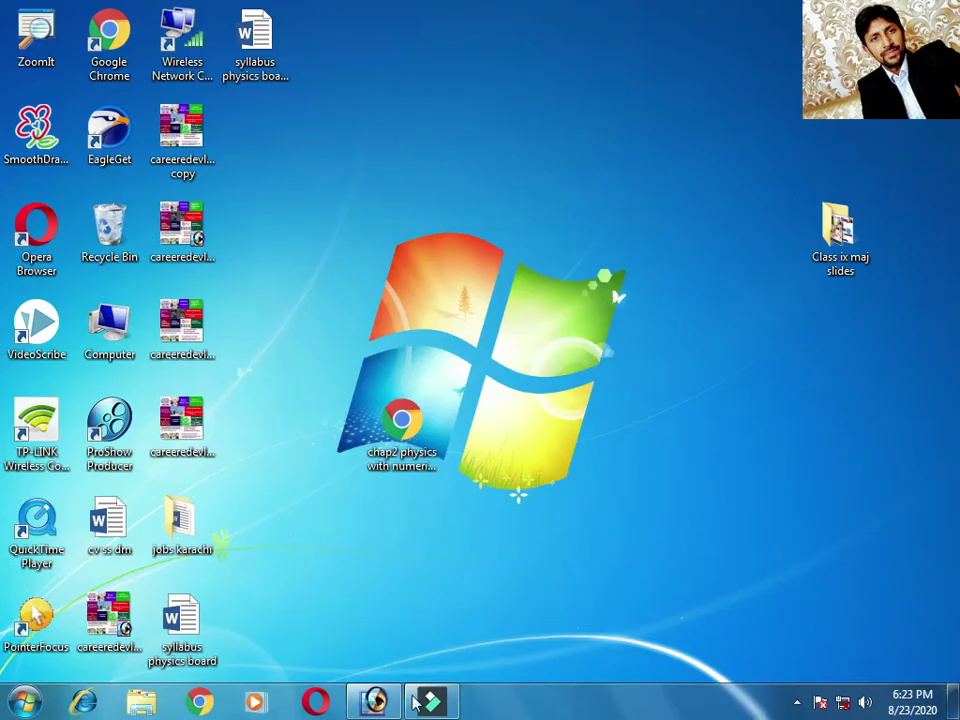
{"action": "left_click", "coordinate": [375, 699]}
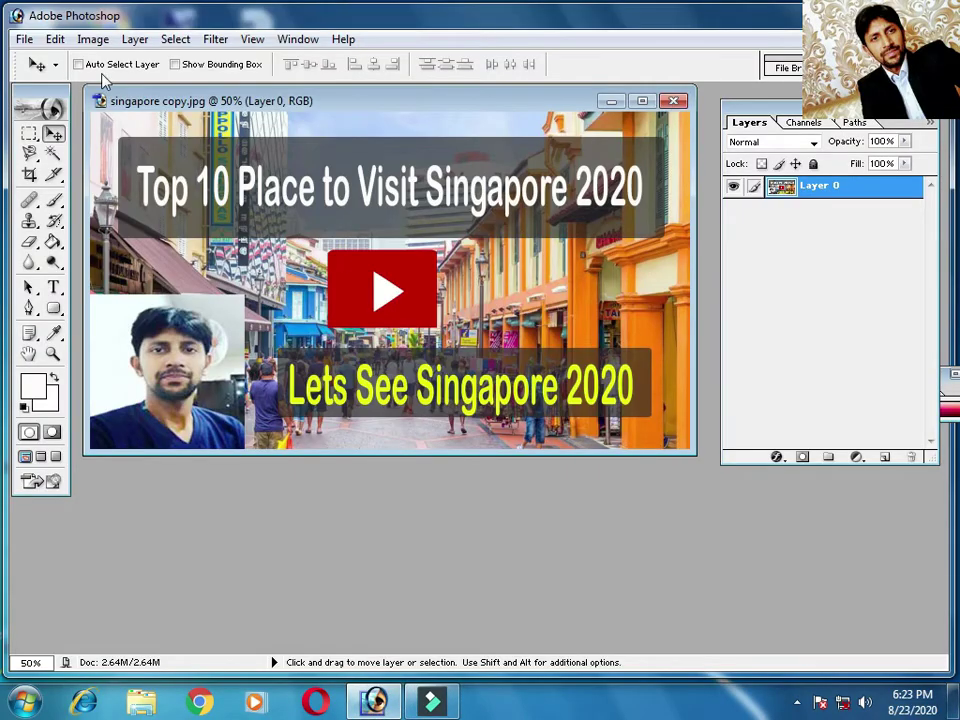
{"action": "left_click", "coordinate": [92, 39]}
{"action": "left_click", "coordinate": [140, 186]}
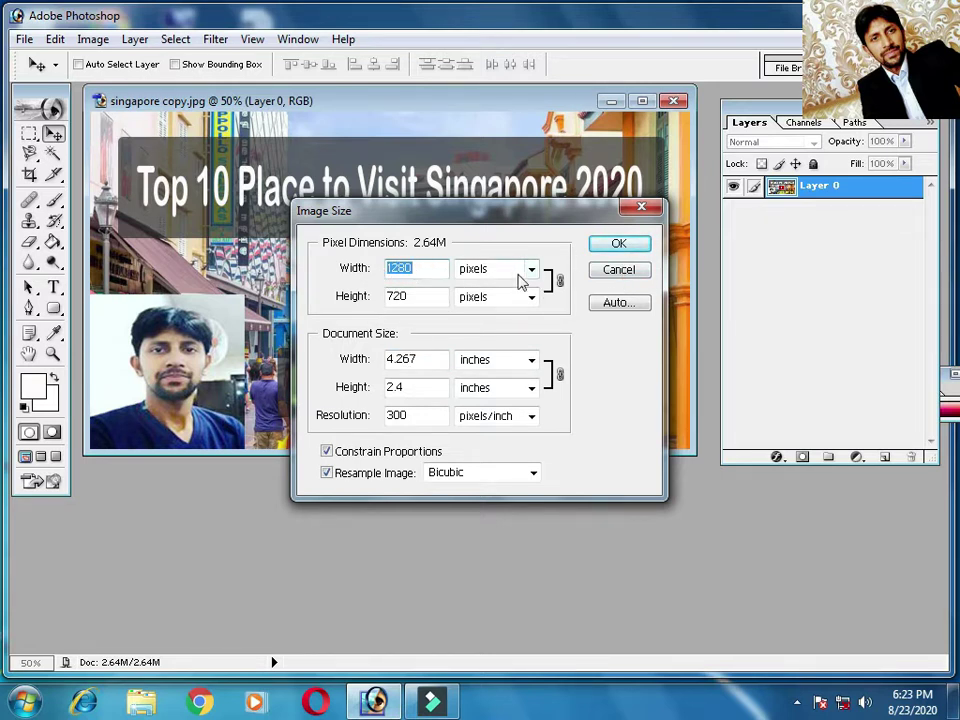
{"action": "left_click", "coordinate": [642, 207]}
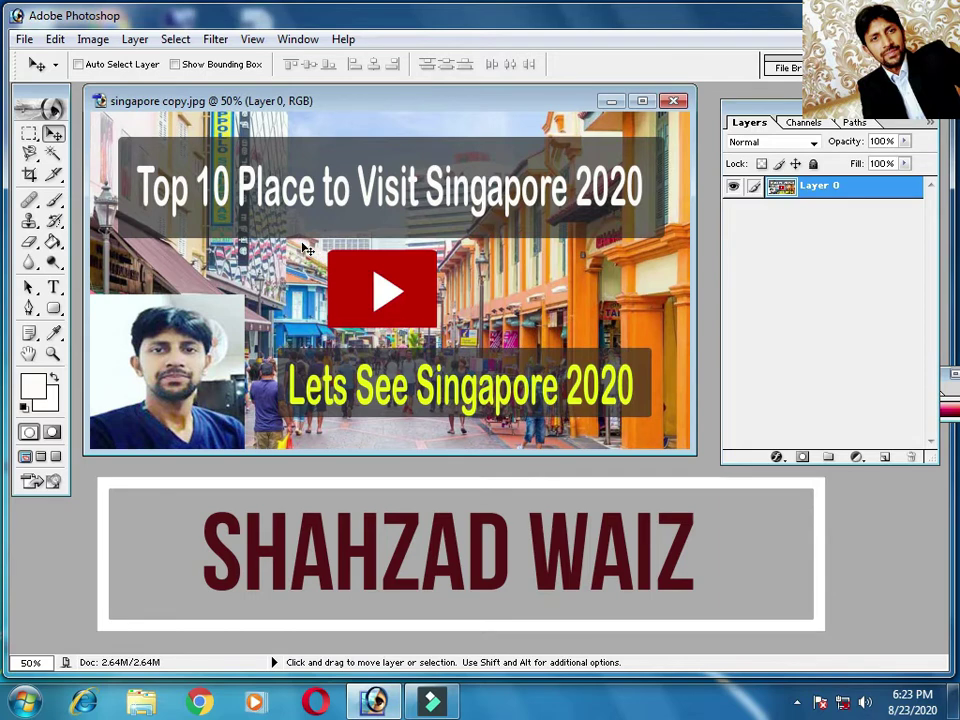
{"action": "left_click", "coordinate": [24, 40]}
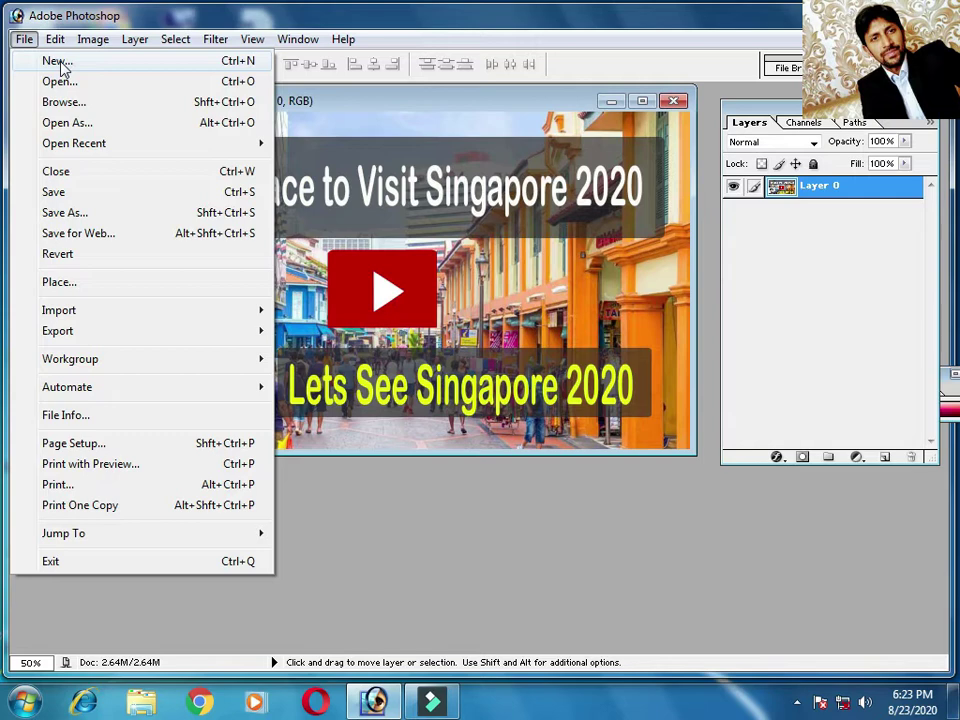
- Create a new 1280 × 720 blank document at 300 resolution
{"action": "left_click", "coordinate": [58, 62]}
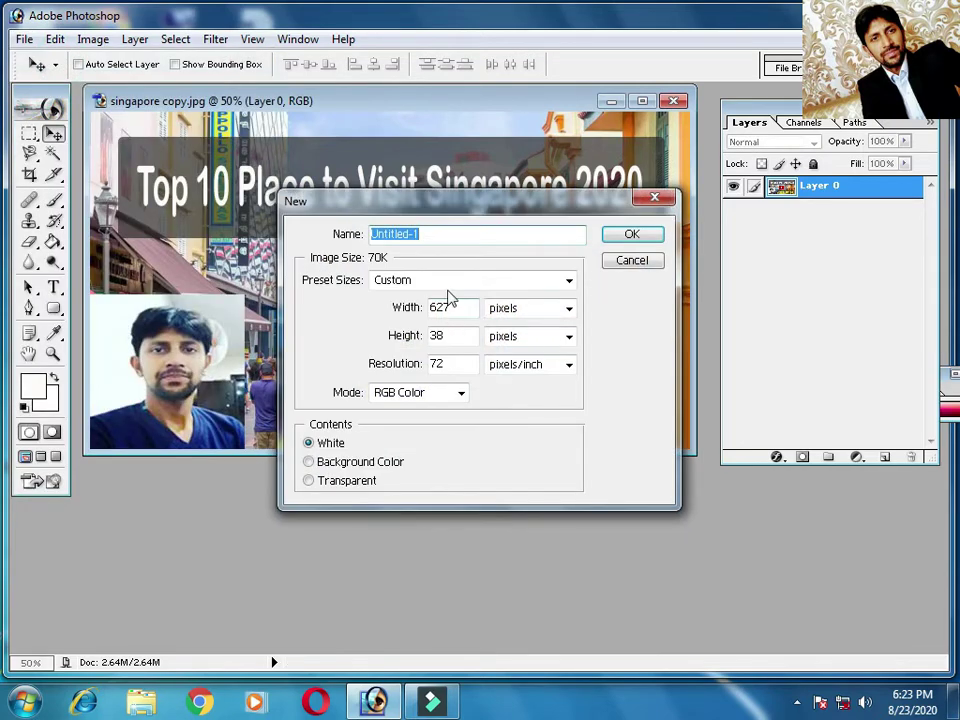
{"action": "double_click", "coordinate": [456, 308]}
{"action": "type", "text": "1280"}
{"action": "double_click", "coordinate": [460, 338]}
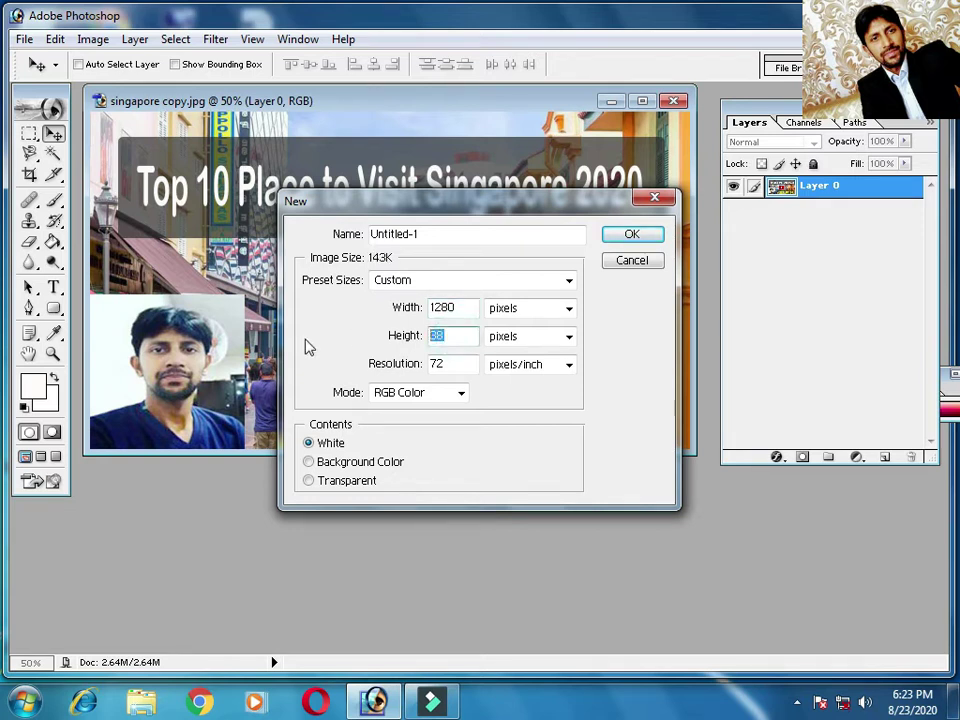
{"action": "type", "text": "720"}
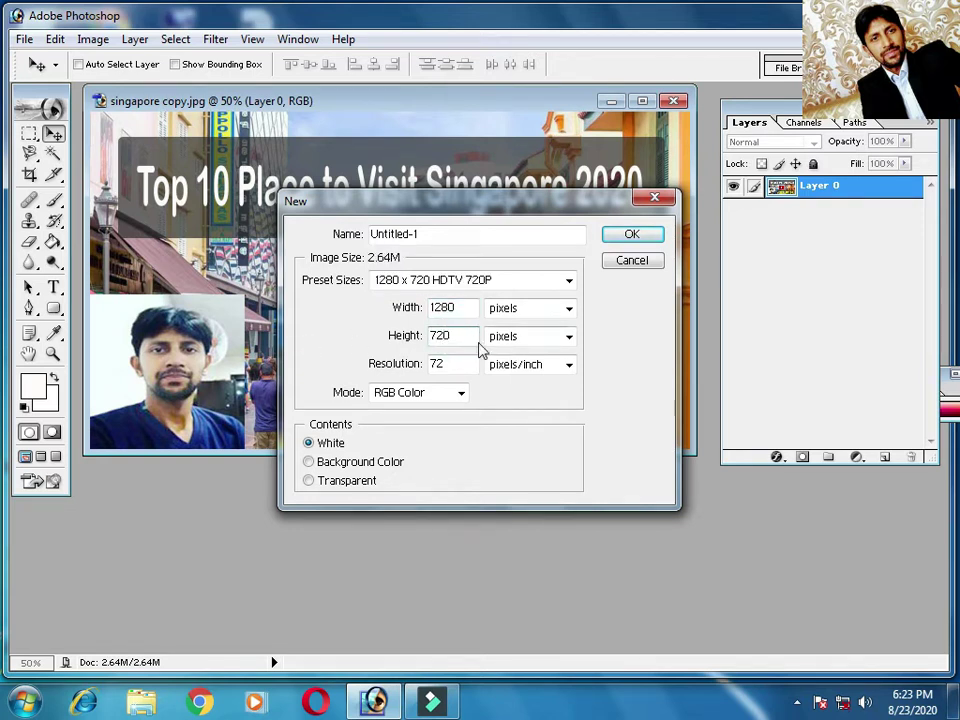
{"action": "double_click", "coordinate": [460, 366]}
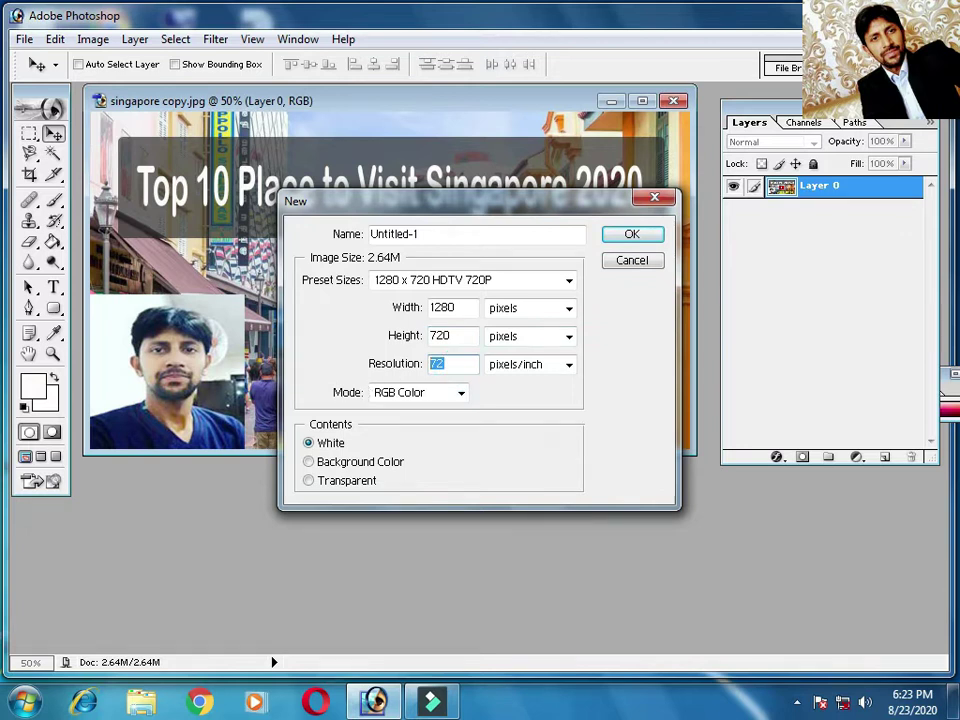
{"action": "type", "text": "300"}
{"action": "key", "text": "shift+Home"}
{"action": "left_click", "coordinate": [632, 234]}
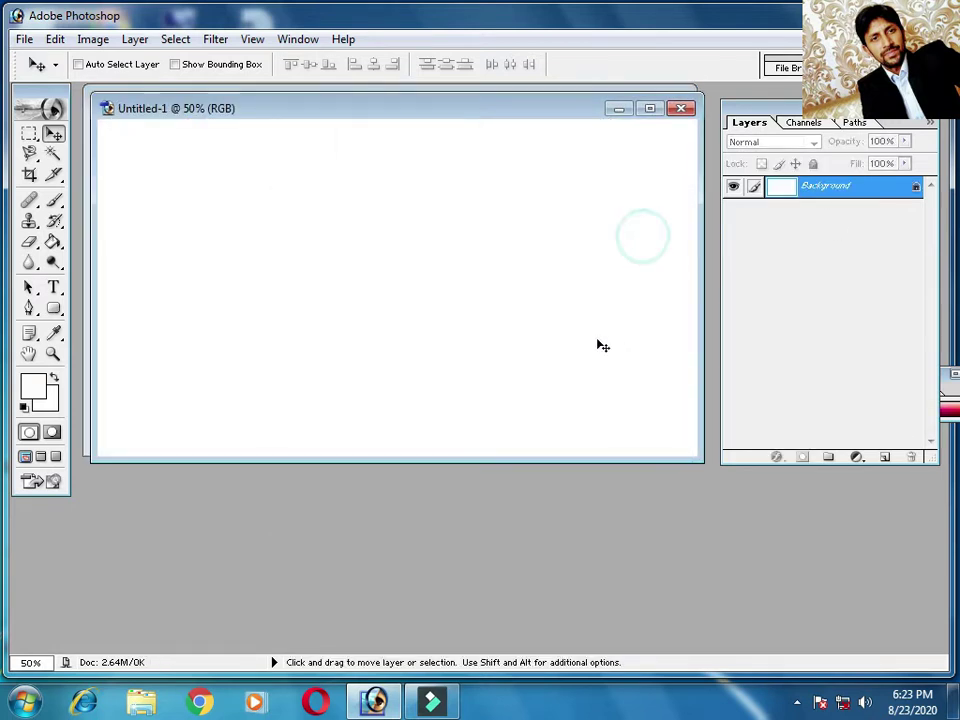
- Reposition the Untitled-1 document window and make it the active document
{"action": "mouse_move", "coordinate": [422, 122]}
{"action": "left_mouse_down"}
{"action": "mouse_move", "coordinate": [405, 207]}
{"action": "mouse_move", "coordinate": [438, 253]}
{"action": "left_mouse_up"}
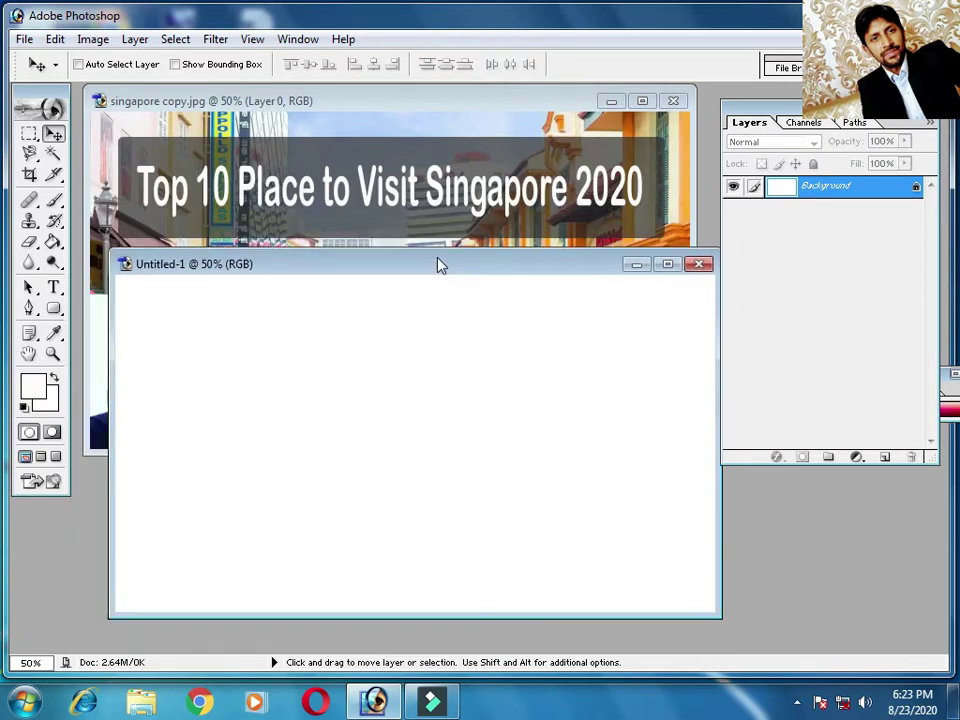
{"action": "left_click", "coordinate": [430, 345]}
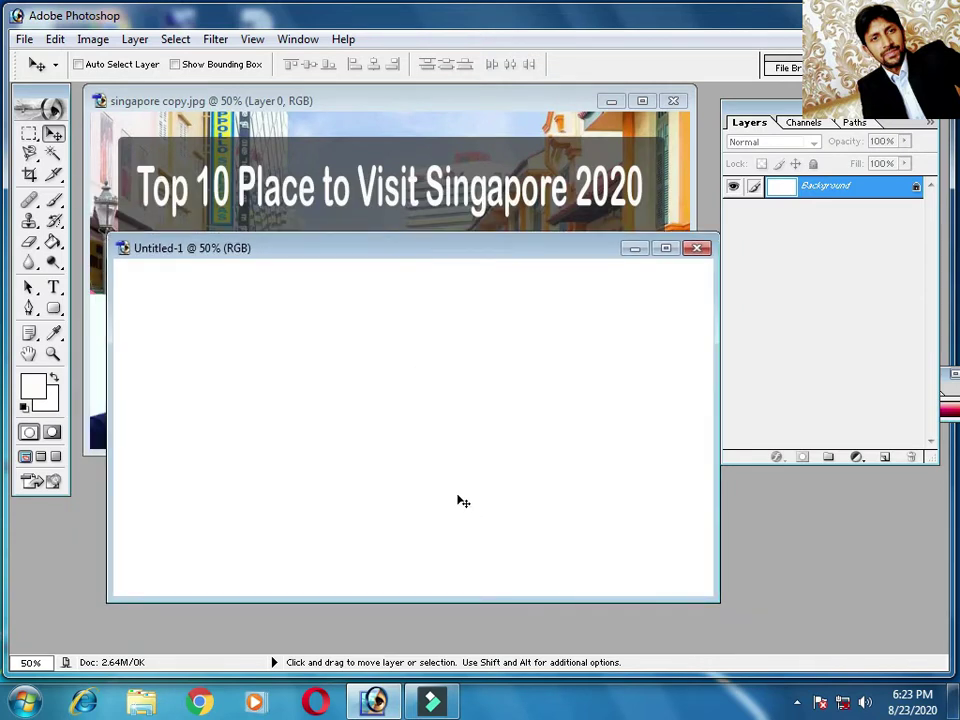
{"action": "left_click", "coordinate": [456, 441]}
{"action": "left_click", "coordinate": [292, 324]}
{"action": "left_click_drag", "start_coordinate": [431, 249], "coordinate": [433, 191]}
{"action": "left_click", "coordinate": [391, 304]}
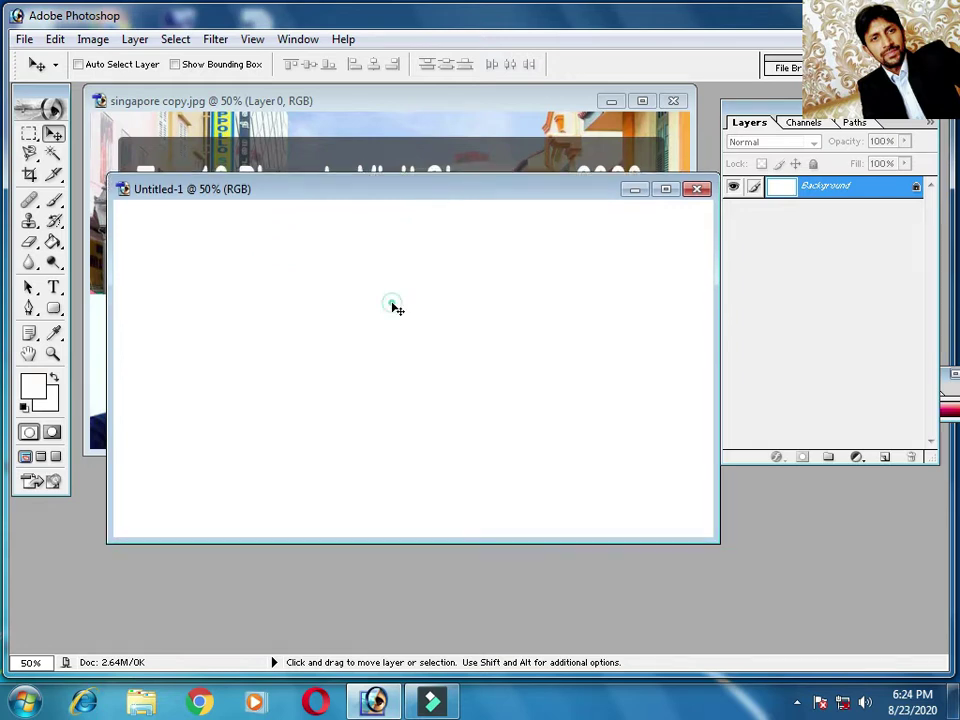
- Convert Untitled-1's Background into an editable Layer 0
{"action": "double_click", "coordinate": [914, 190]}
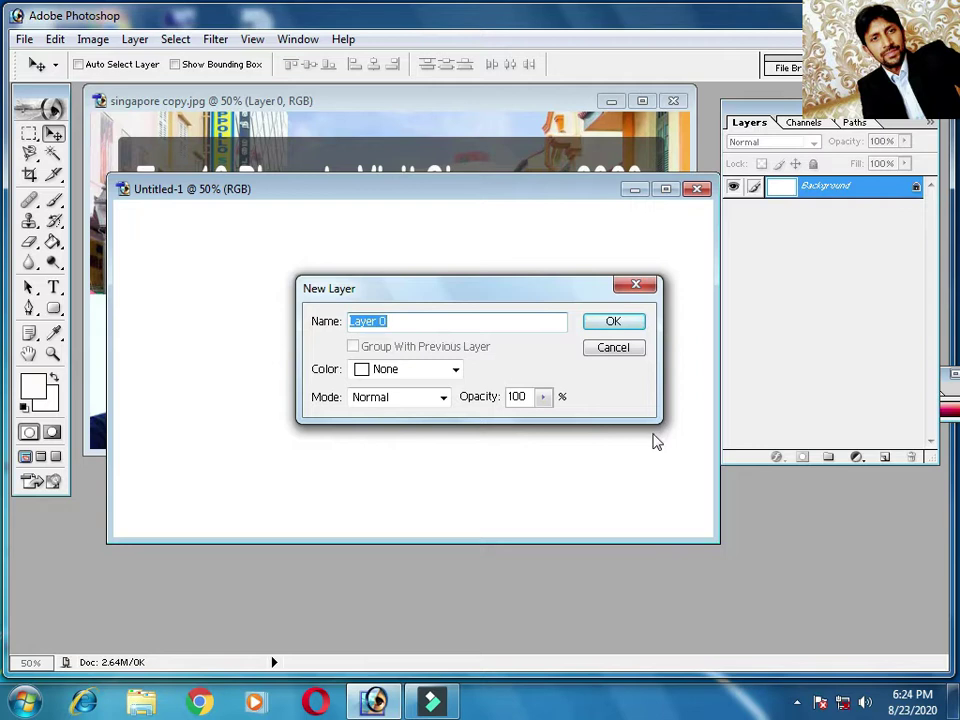
{"action": "left_click", "coordinate": [614, 321]}
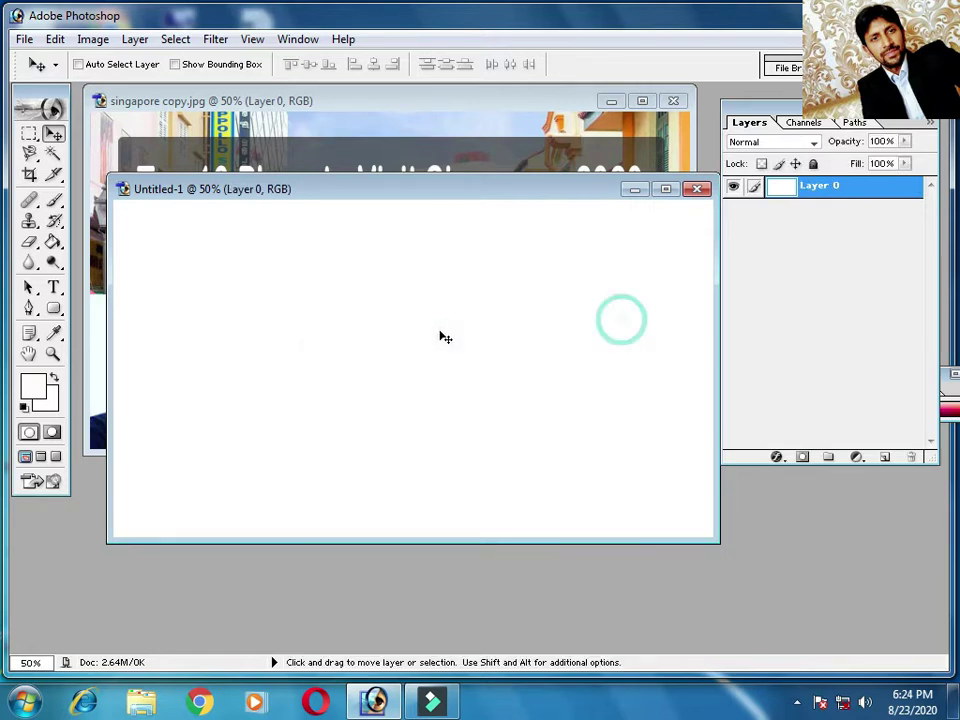
{"action": "left_click", "coordinate": [405, 300]}
{"action": "left_click", "coordinate": [24, 39]}
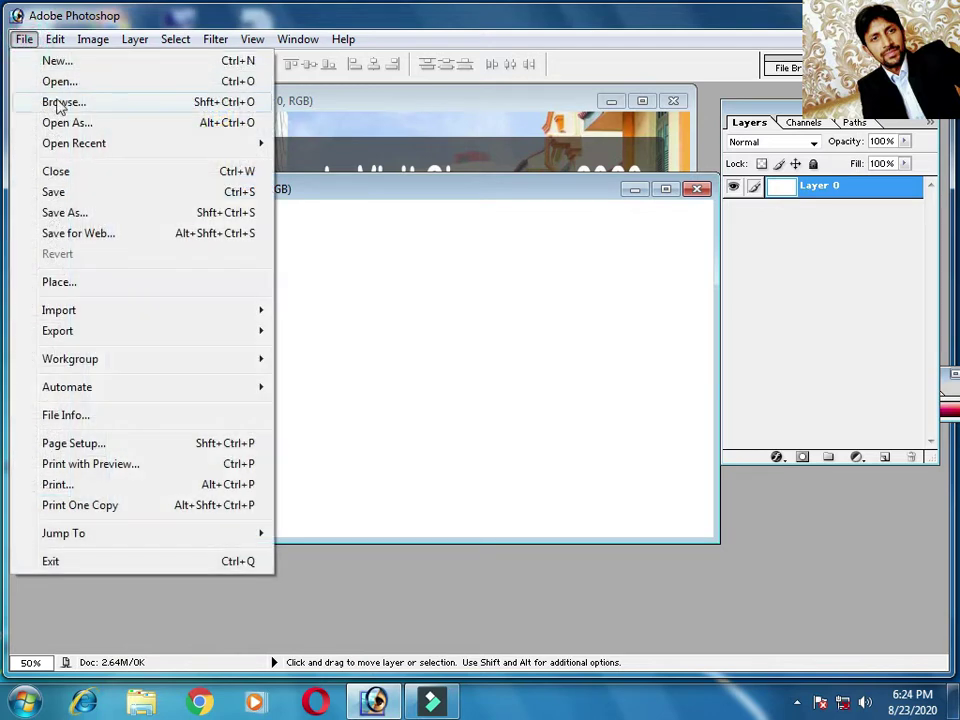
- Open photograph.jpg from disk
{"action": "left_click", "coordinate": [62, 82]}
{"action": "left_click_drag", "start_coordinate": [680, 130], "coordinate": [680, 300]}
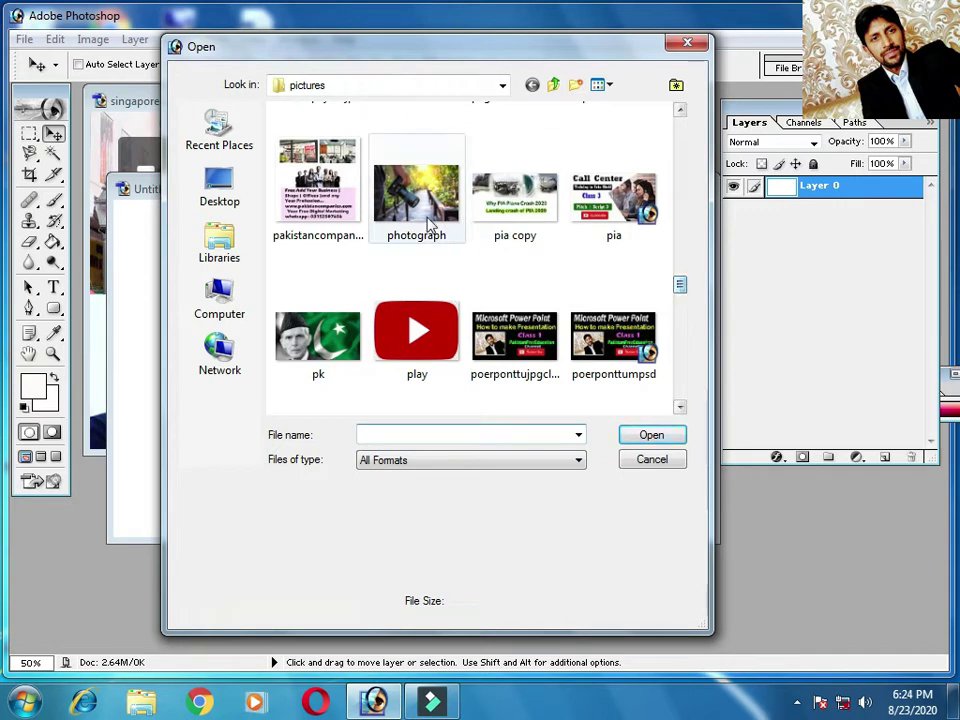
{"action": "left_click", "coordinate": [425, 215]}
{"action": "left_click", "coordinate": [660, 435]}
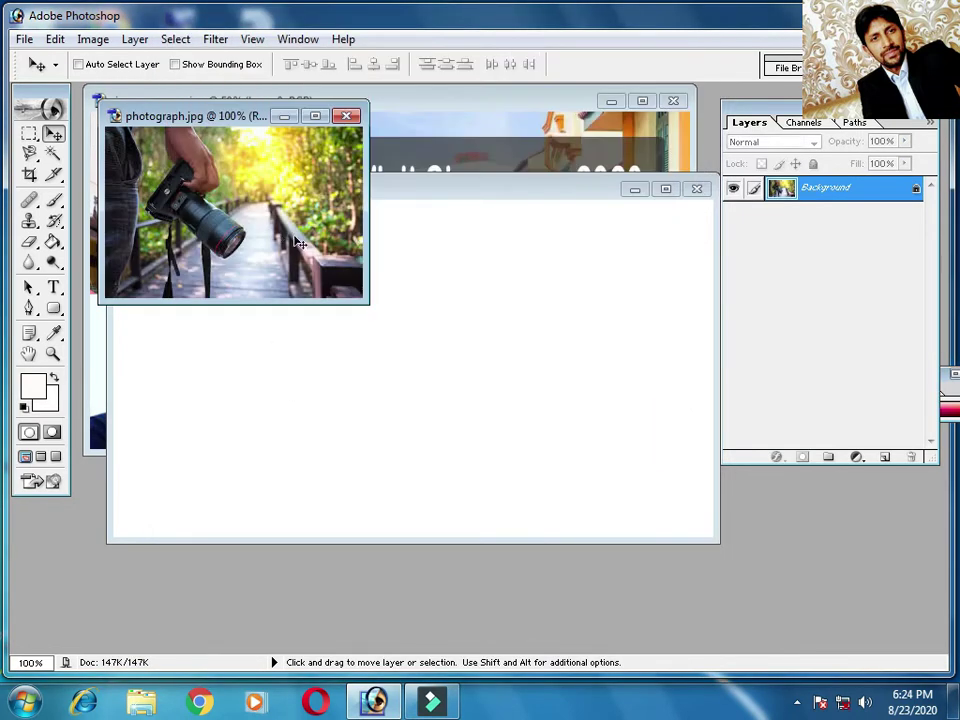
- Copy the photograph into Untitled-1 and enlarge it to about 239%
{"action": "left_click_drag", "start_coordinate": [320, 258], "coordinate": [495, 365]}
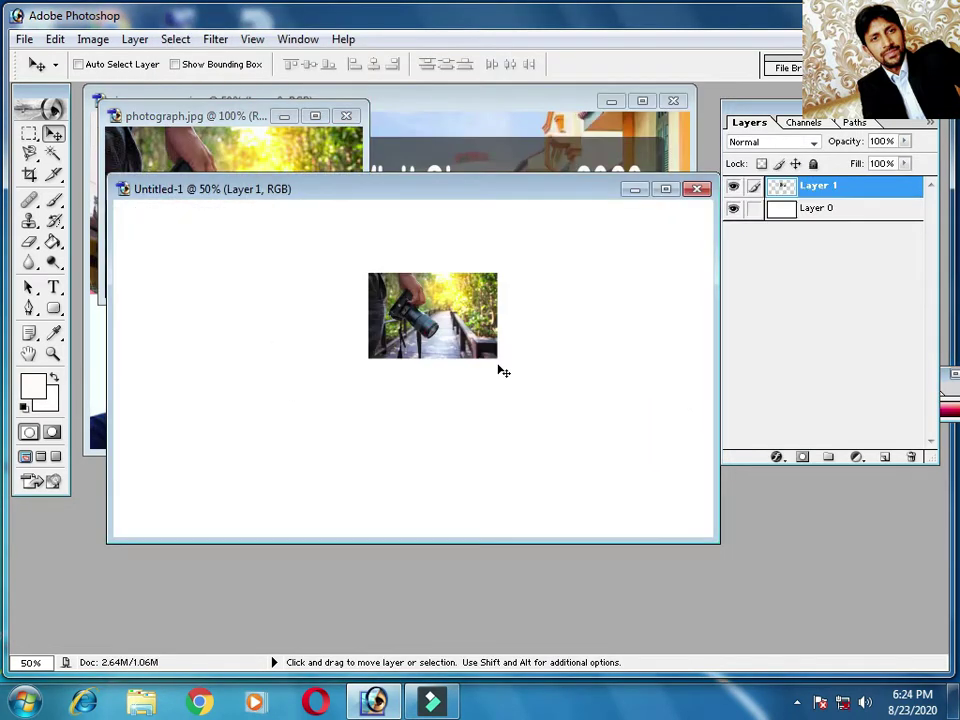
{"action": "left_click_drag", "start_coordinate": [446, 321], "coordinate": [420, 377]}
{"action": "key", "text": "ctrl+t"}
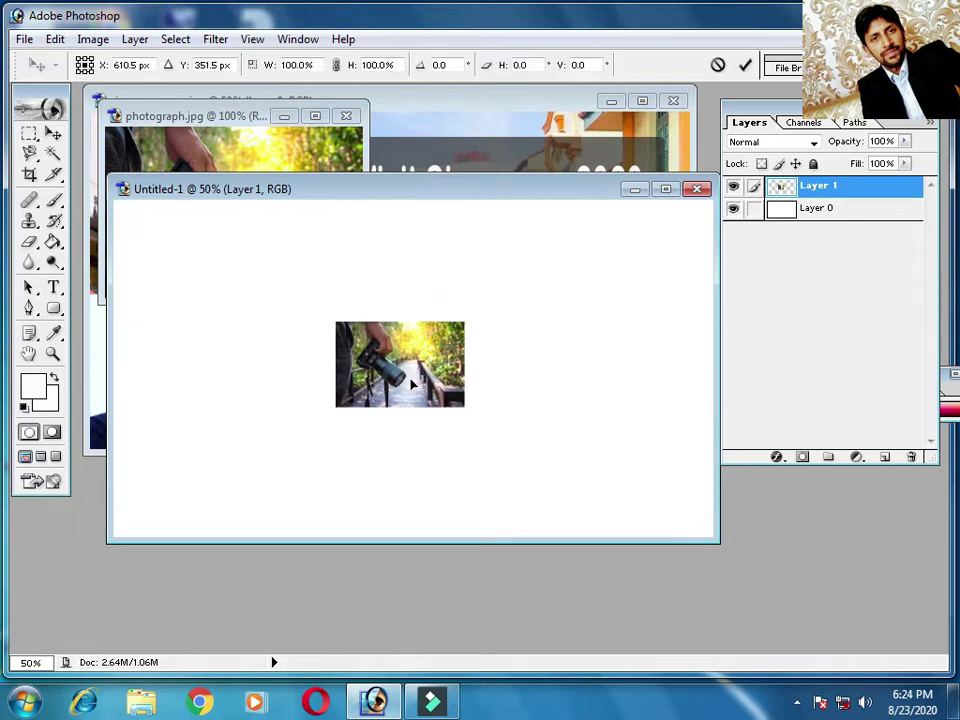
{"action": "left_click_drag", "start_coordinate": [463, 404], "coordinate": [555, 466]}
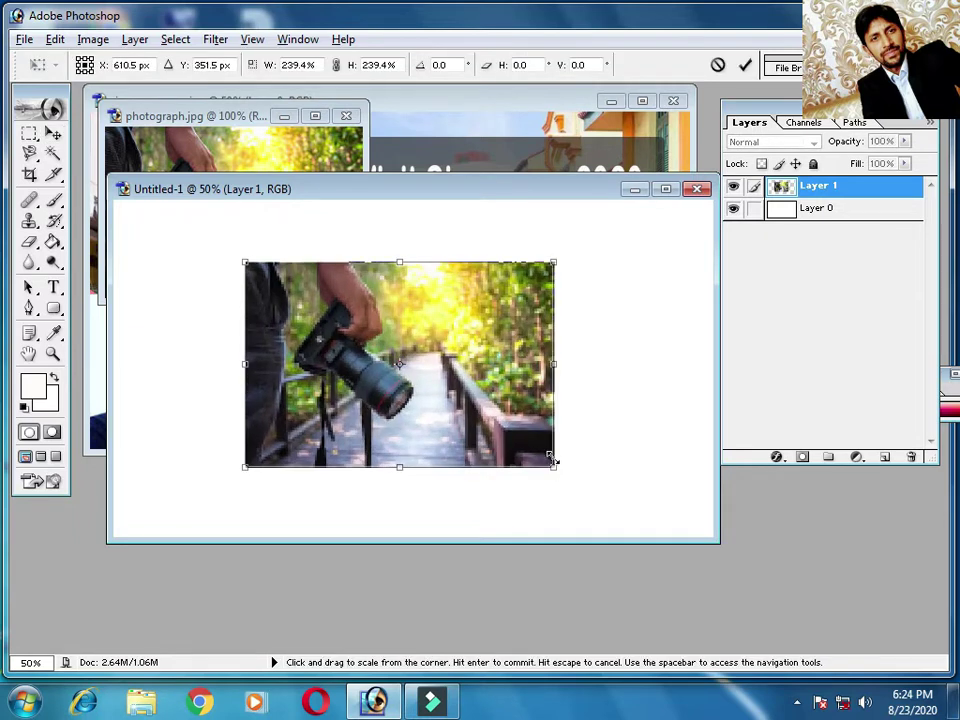
{"action": "key", "text": "Return"}
{"action": "left_click", "coordinate": [667, 190]}
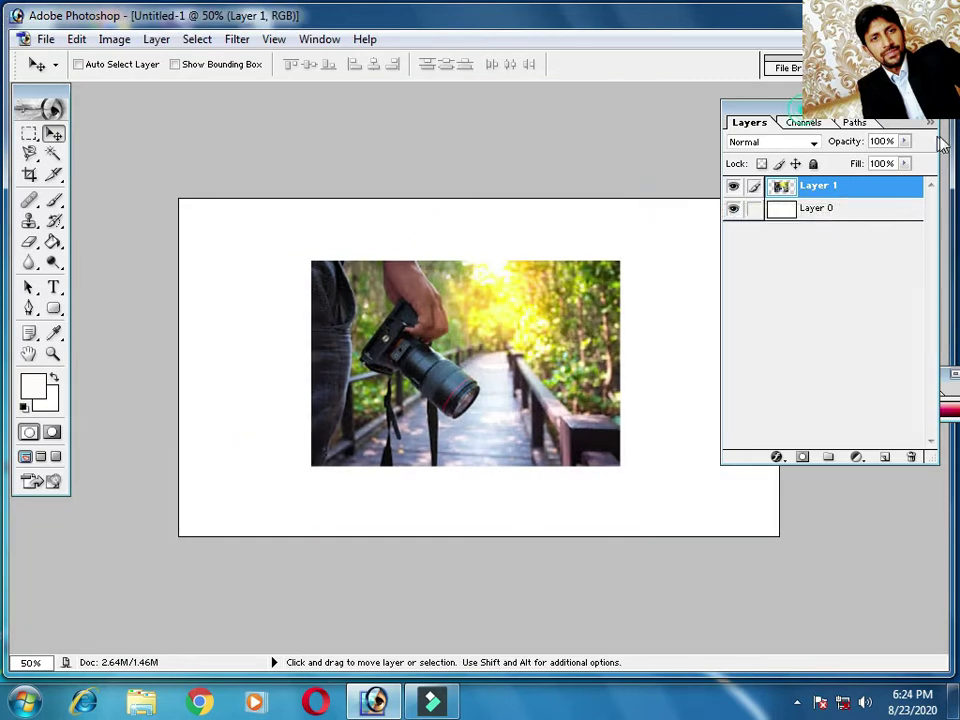
{"action": "left_click_drag", "start_coordinate": [722, 98], "coordinate": [858, 124]}
- Stretch the photo's edges with Free Transform to cover the canvas (194.2% × 164.0%)
{"action": "key", "text": "ctrl+t"}
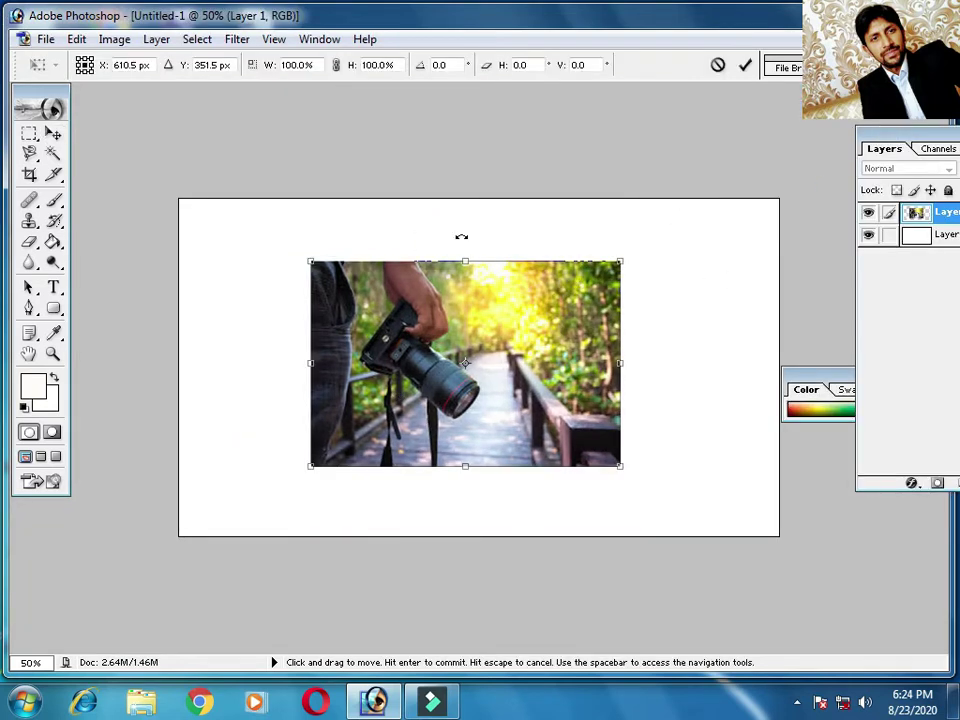
{"action": "left_click_drag", "start_coordinate": [465, 261], "coordinate": [465, 199]}
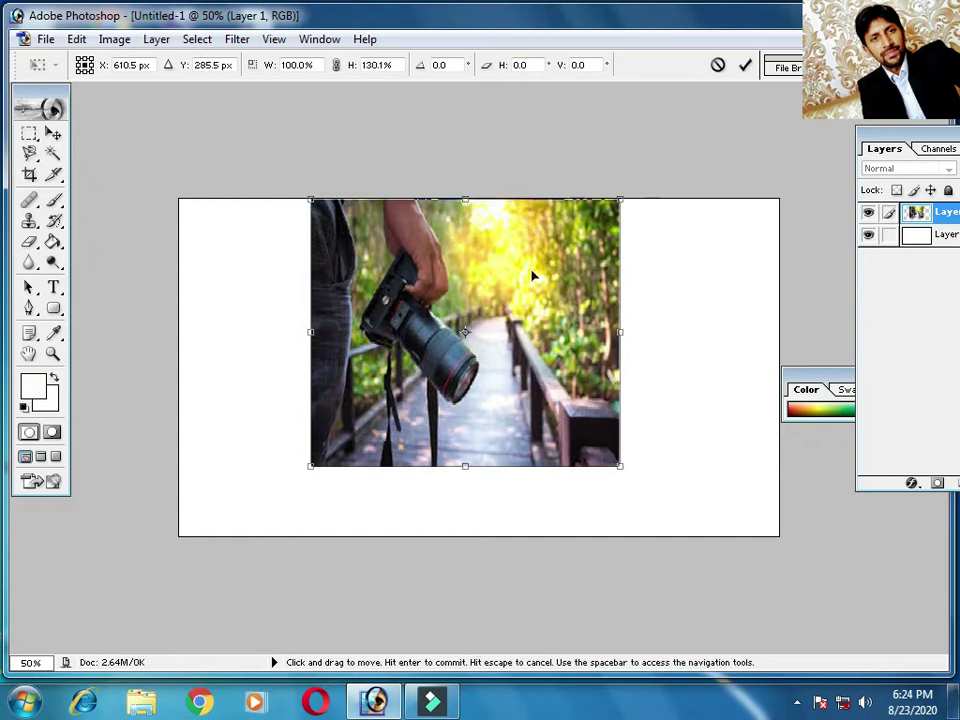
{"action": "left_click_drag", "start_coordinate": [621, 337], "coordinate": [780, 340]}
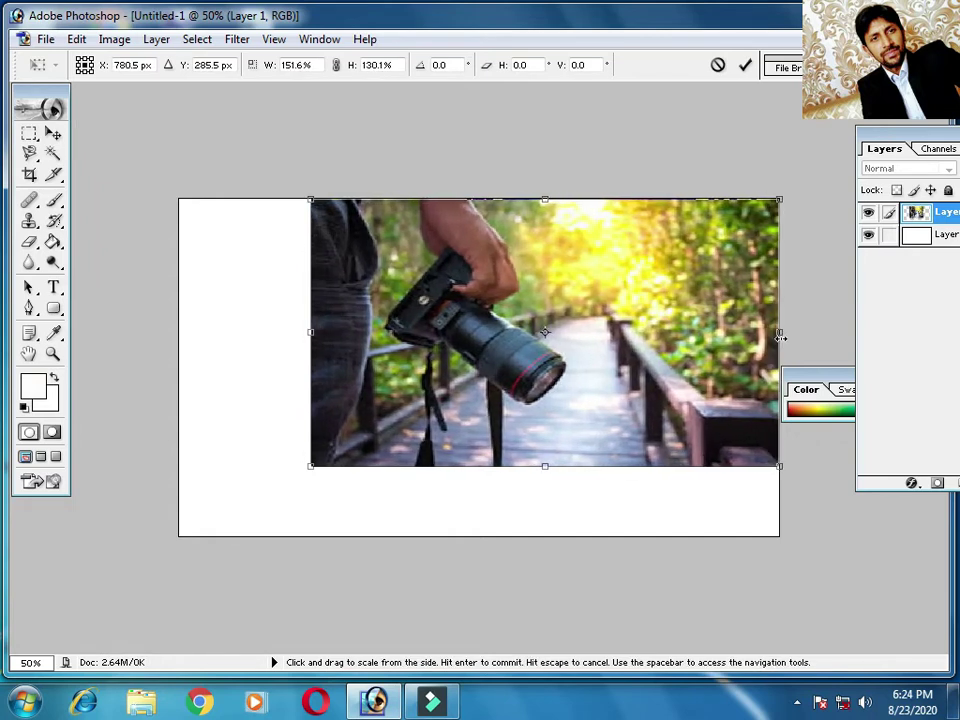
{"action": "left_click_drag", "start_coordinate": [311, 333], "coordinate": [183, 341]}
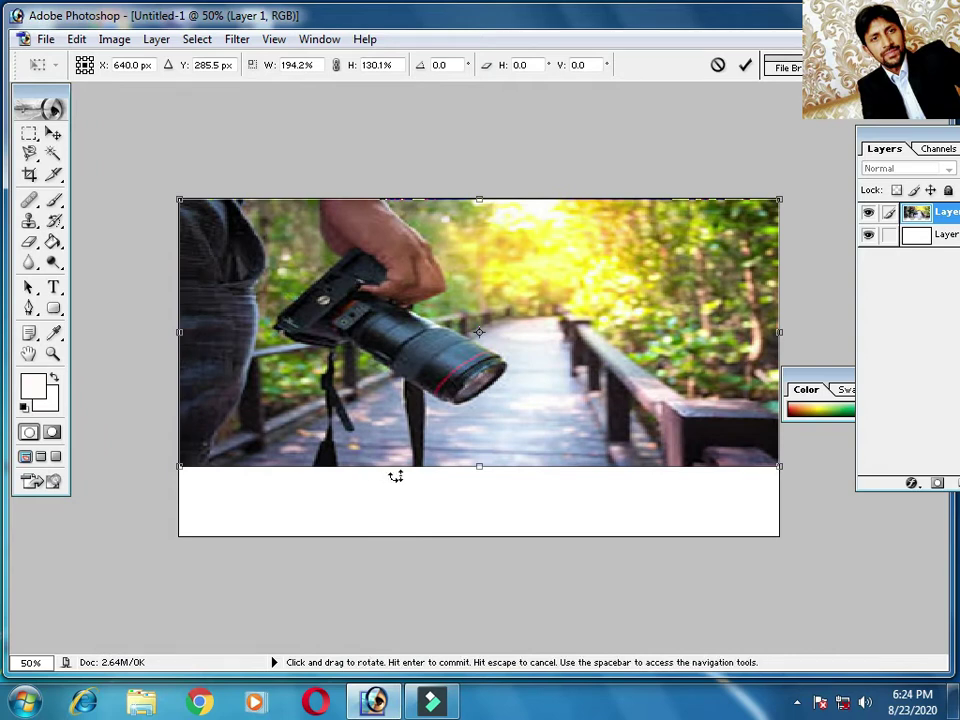
{"action": "left_click_drag", "start_coordinate": [463, 466], "coordinate": [461, 529]}
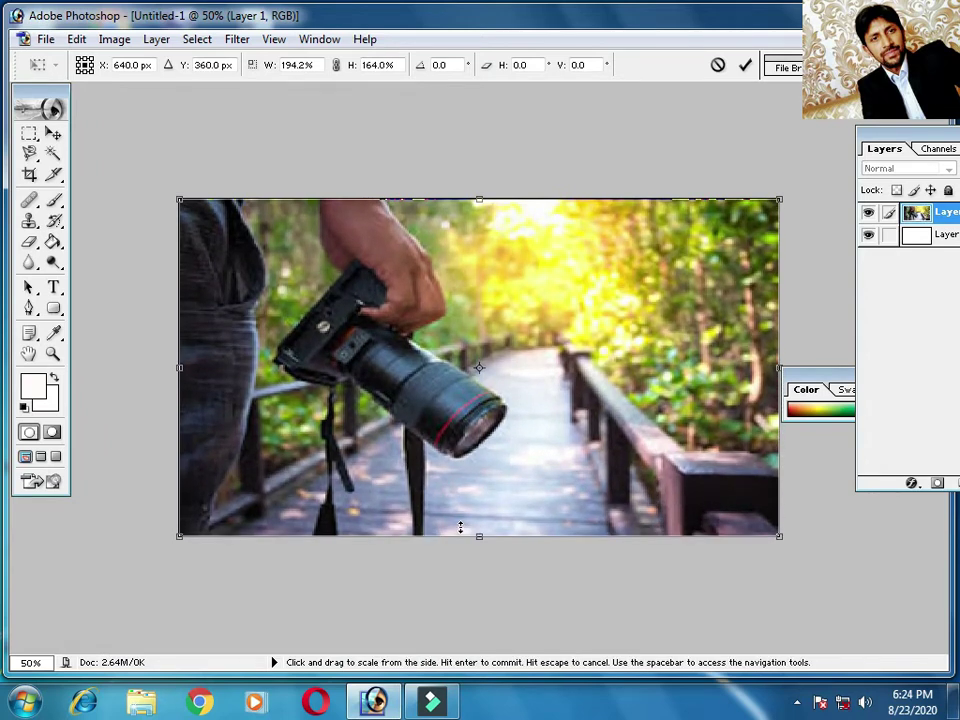
- Commit the stretched photo and lower Layer 1's opacity to 80%
{"action": "key", "text": "Return"}
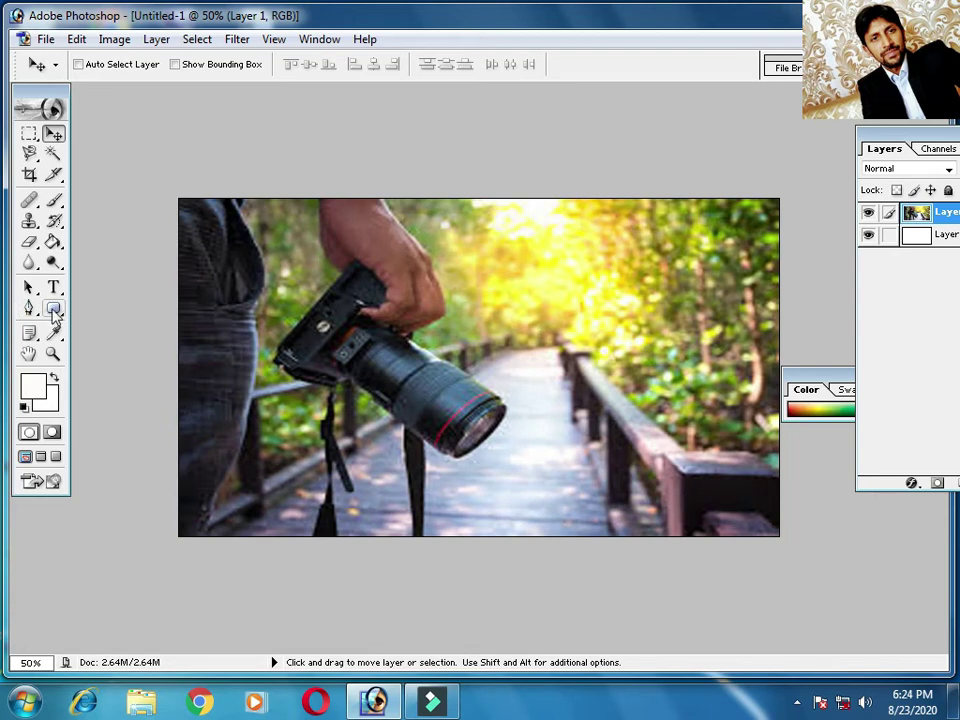
{"action": "left_click_drag", "start_coordinate": [936, 138], "coordinate": [686, 143]}
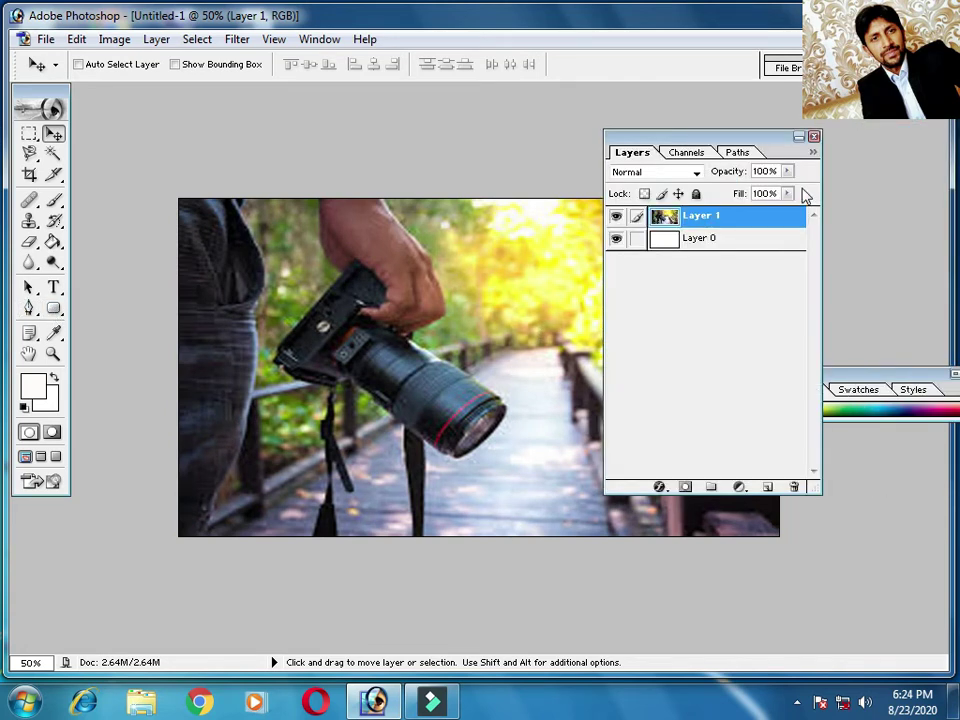
{"action": "left_click", "coordinate": [787, 171]}
{"action": "left_click_drag", "start_coordinate": [795, 190], "coordinate": [770, 204]}
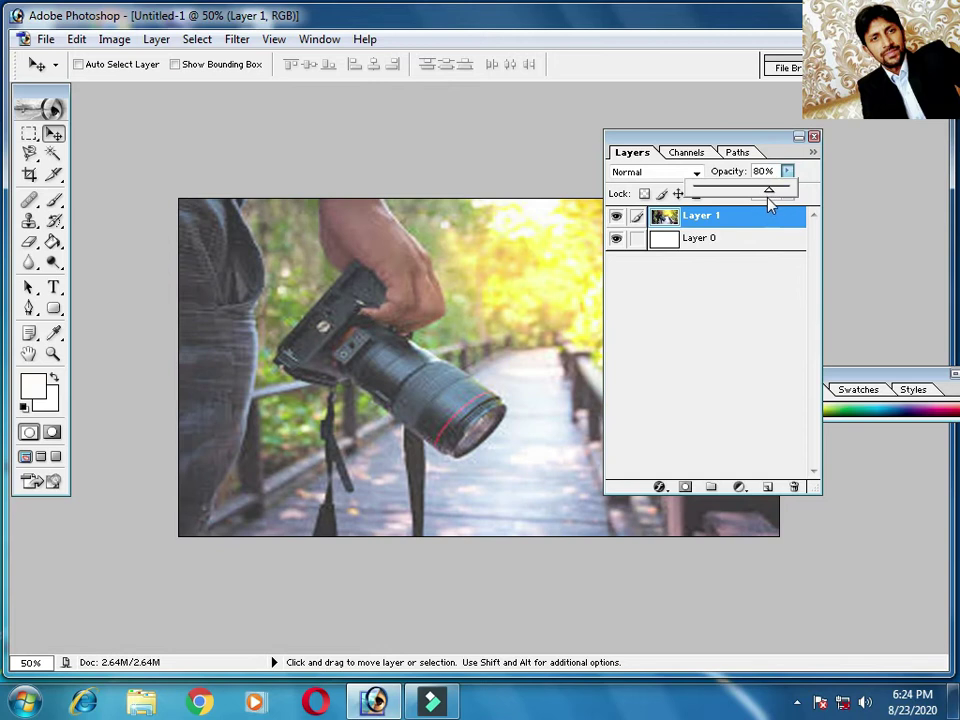
{"action": "left_click_drag", "start_coordinate": [707, 139], "coordinate": [872, 155]}
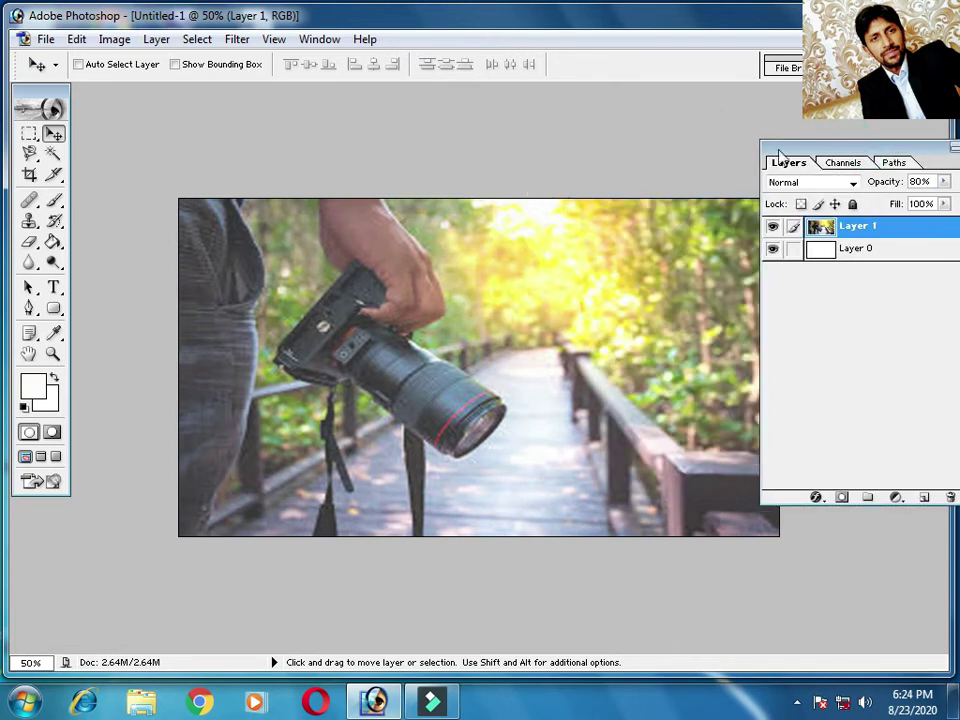
{"action": "left_click_drag", "start_coordinate": [778, 146], "coordinate": [811, 142]}
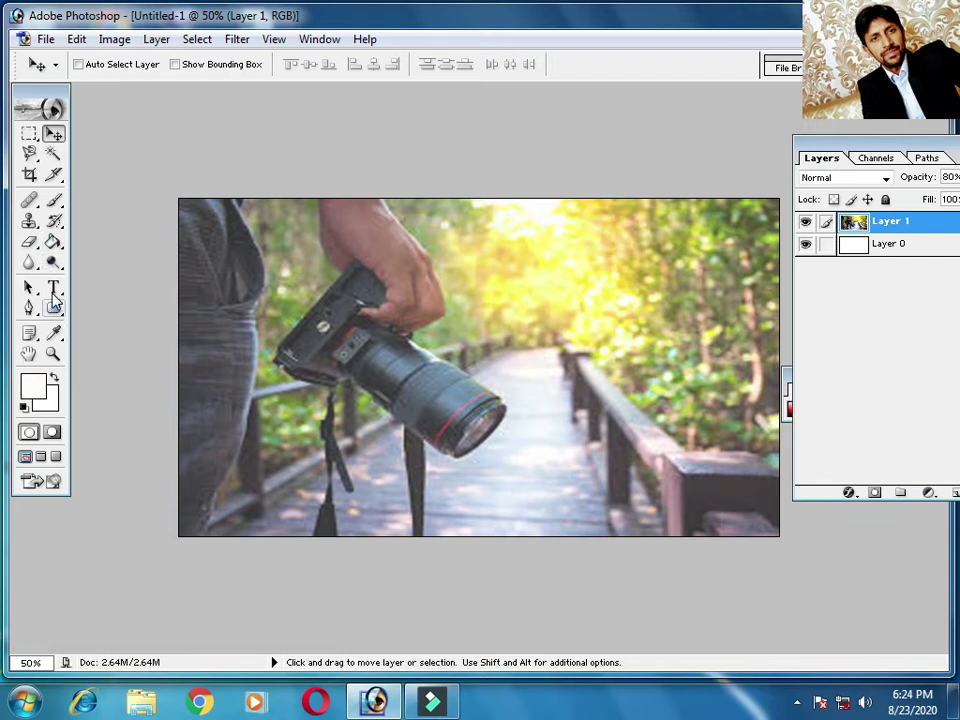
{"action": "left_click", "coordinate": [53, 307]}
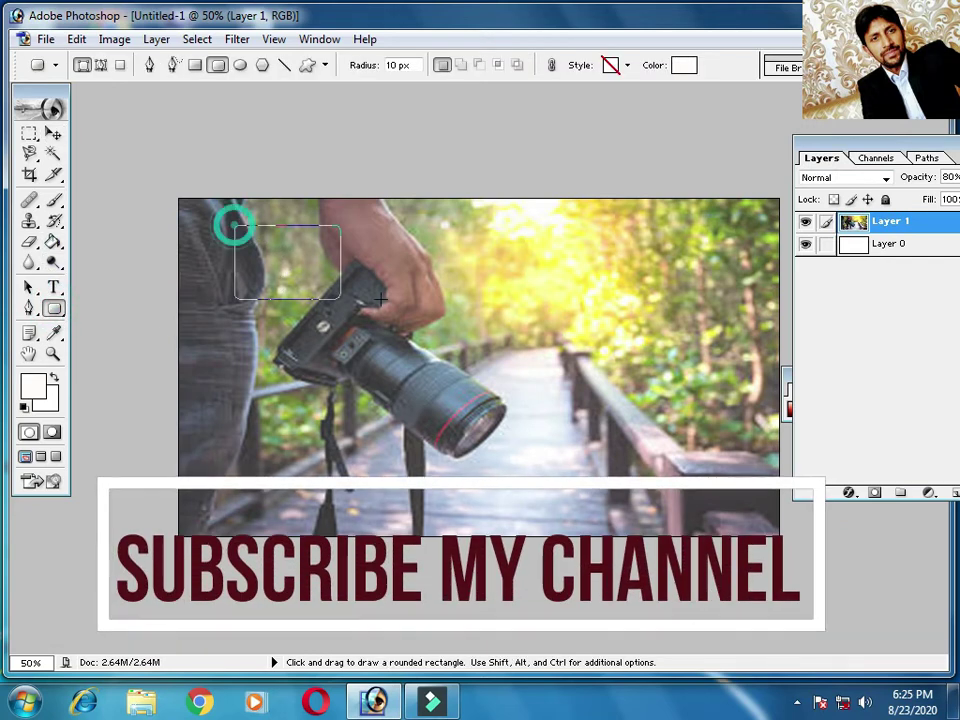
- Draw a #232221 rounded bar across the photo's top at 69% opacity
{"action": "left_click_drag", "start_coordinate": [236, 228], "coordinate": [730, 292]}
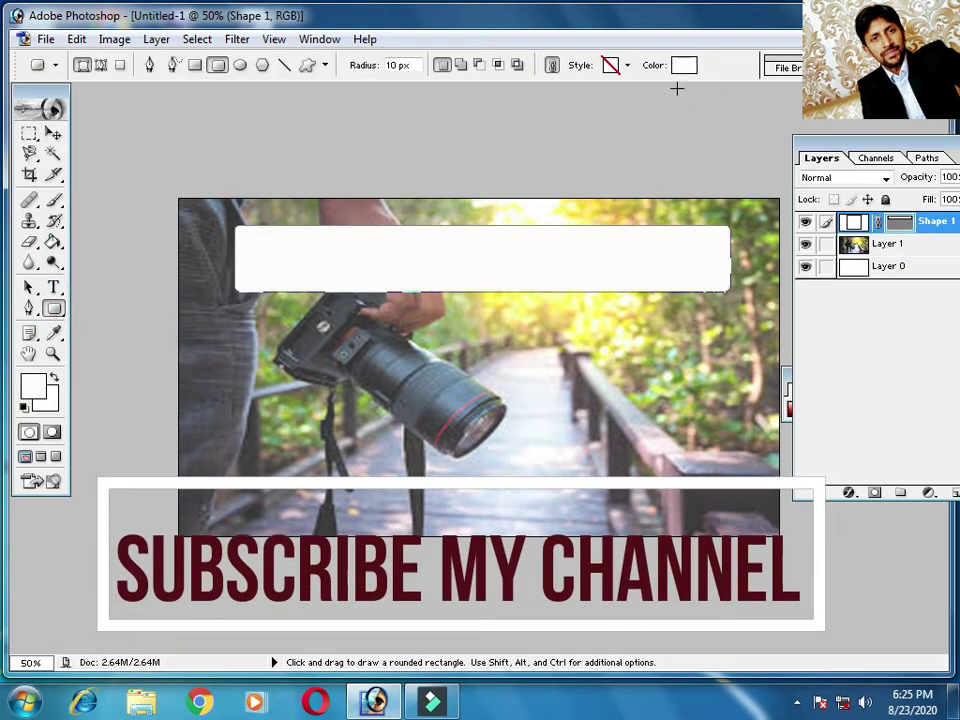
{"action": "left_click", "coordinate": [684, 65]}
{"action": "left_click", "coordinate": [344, 646]}
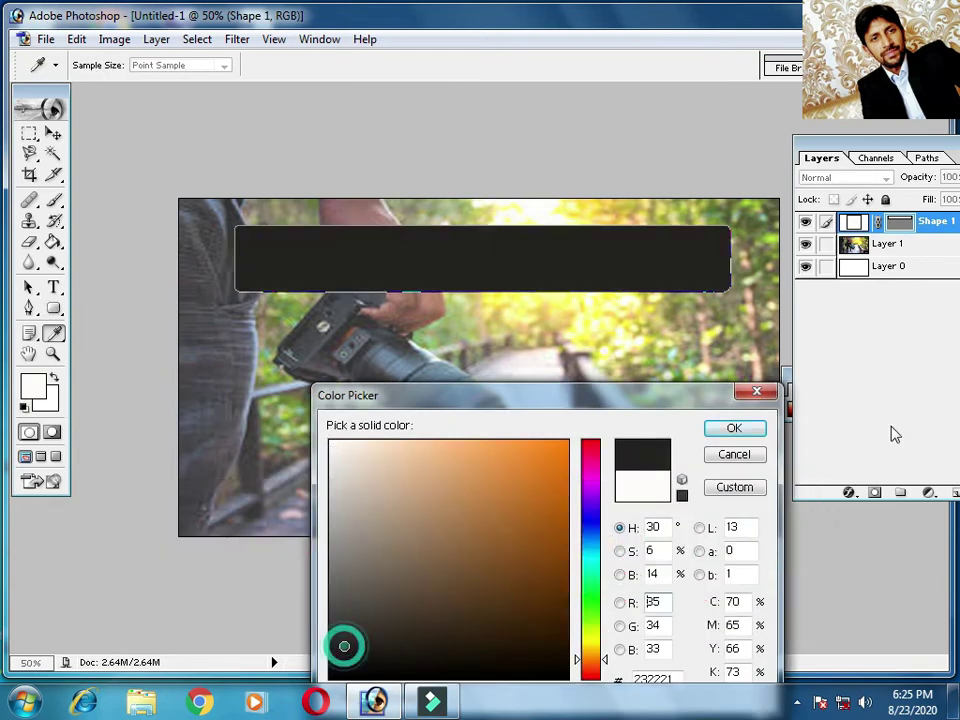
{"action": "left_click", "coordinate": [734, 428]}
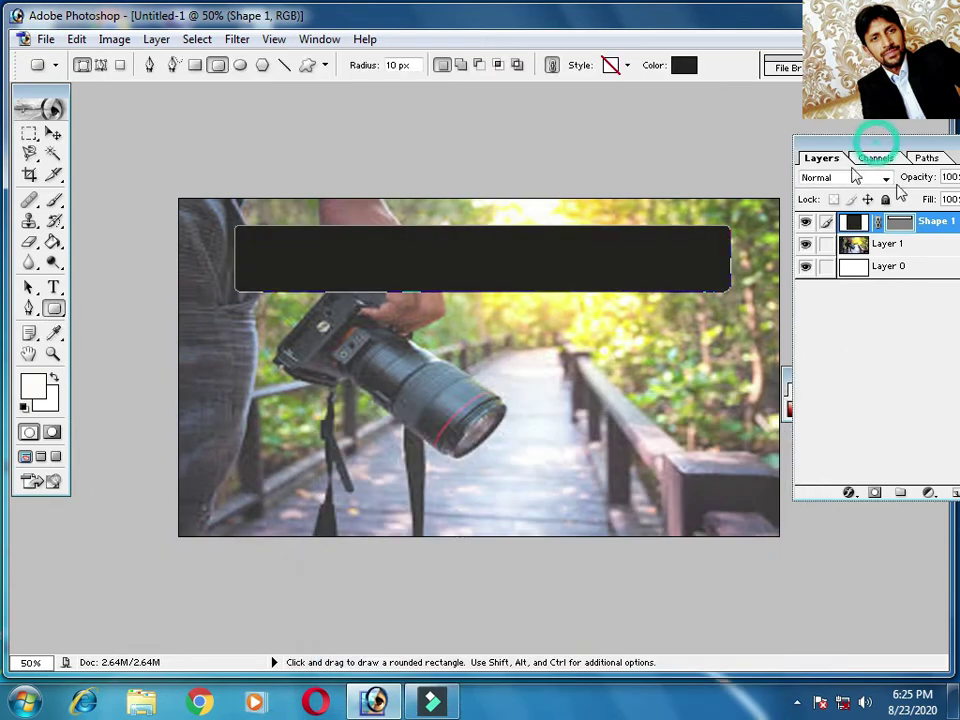
{"action": "left_click_drag", "start_coordinate": [876, 140], "coordinate": [786, 145]}
{"action": "mouse_move", "coordinate": [886, 204]}
{"action": "left_mouse_down"}
{"action": "mouse_move", "coordinate": [852, 204]}
{"action": "mouse_move", "coordinate": [860, 168]}
{"action": "left_mouse_up"}
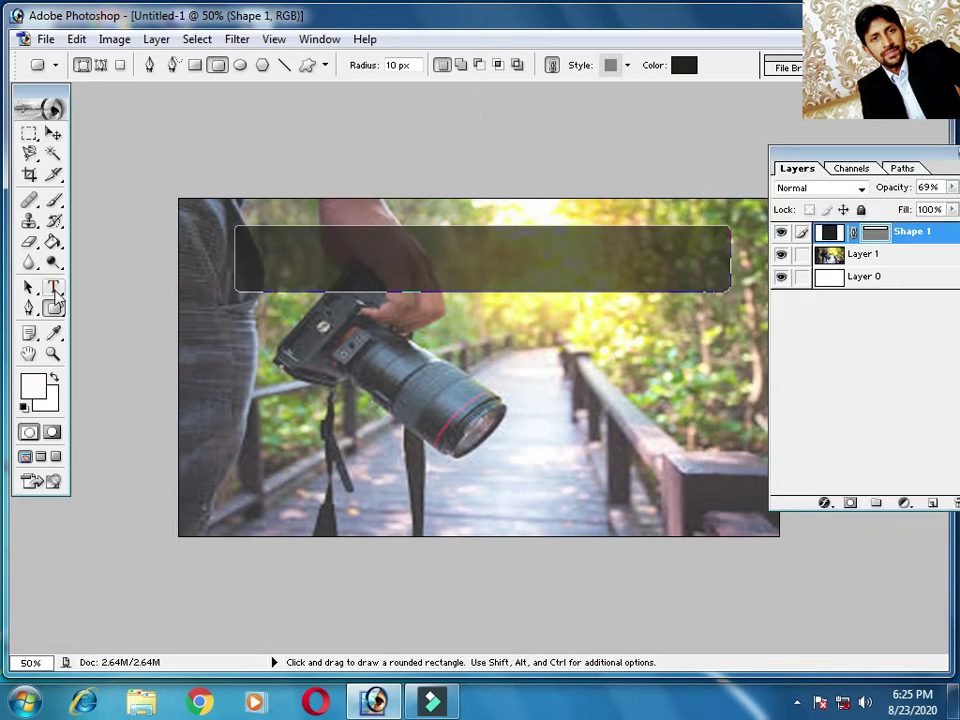
{"action": "left_click", "coordinate": [53, 288]}
- Add white 18 pt 'Photography Training' text in the upper bar and nudge it right
{"action": "left_click", "coordinate": [276, 261]}
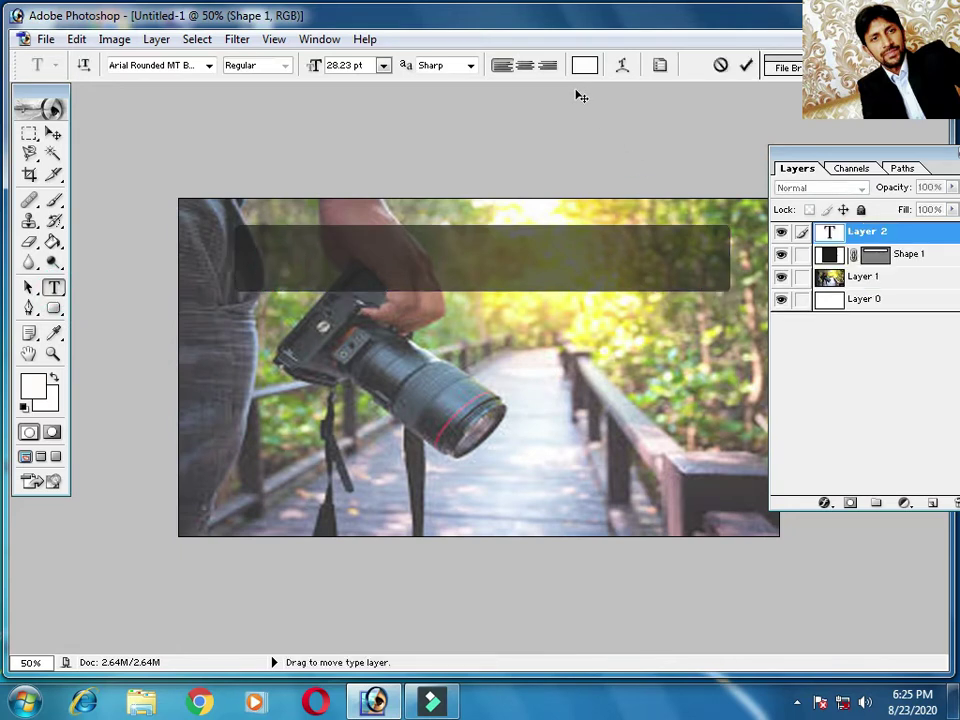
{"action": "left_click", "coordinate": [585, 65]}
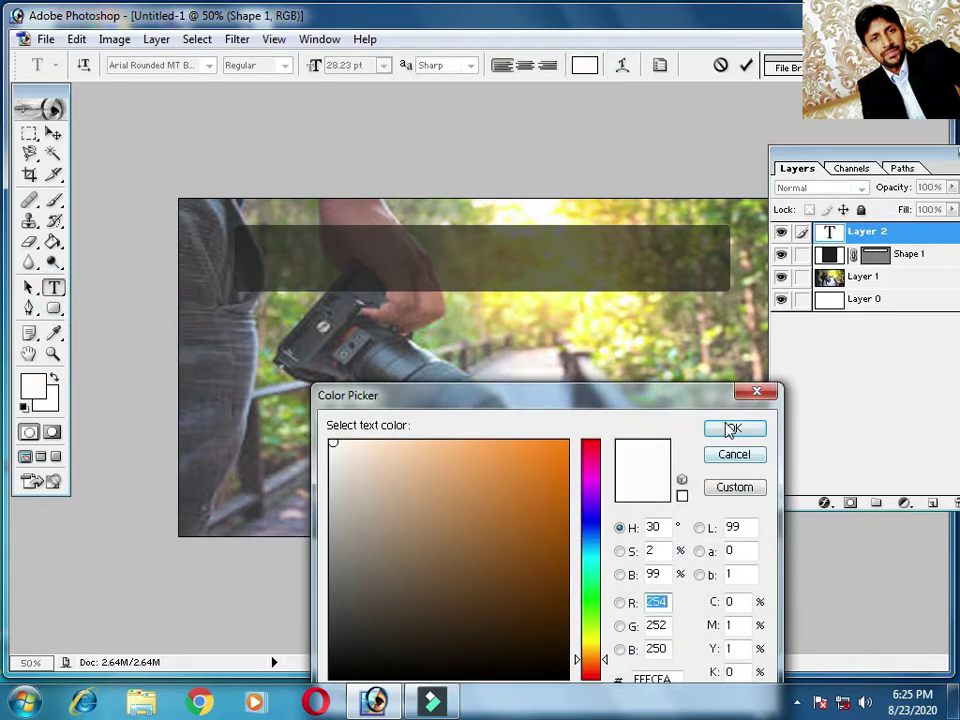
{"action": "left_click", "coordinate": [733, 429]}
{"action": "left_click", "coordinate": [383, 65]}
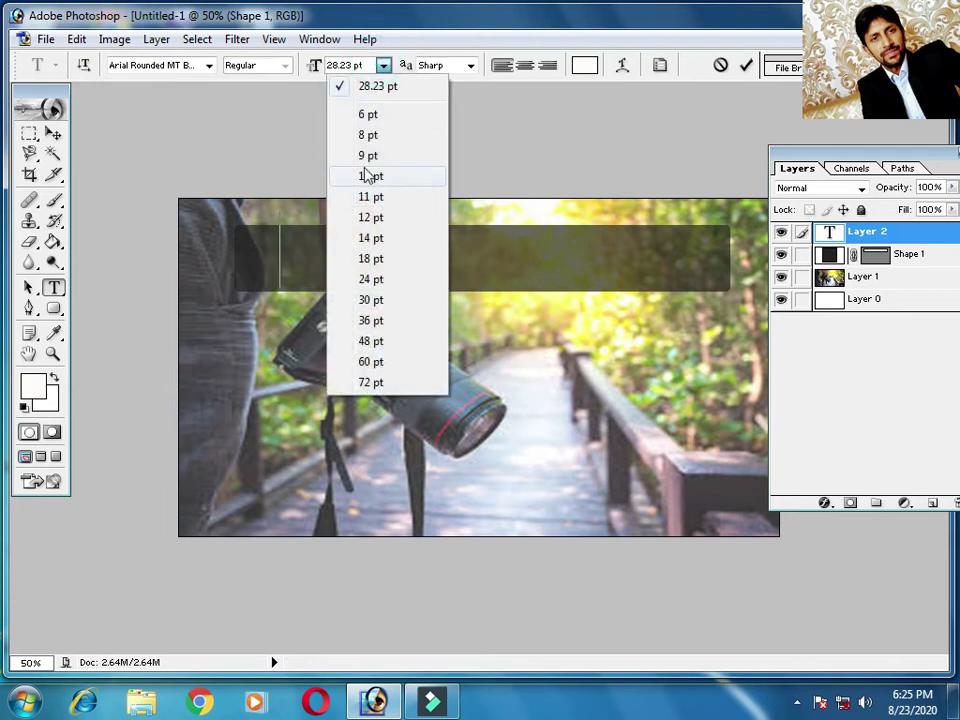
{"action": "left_click", "coordinate": [369, 258]}
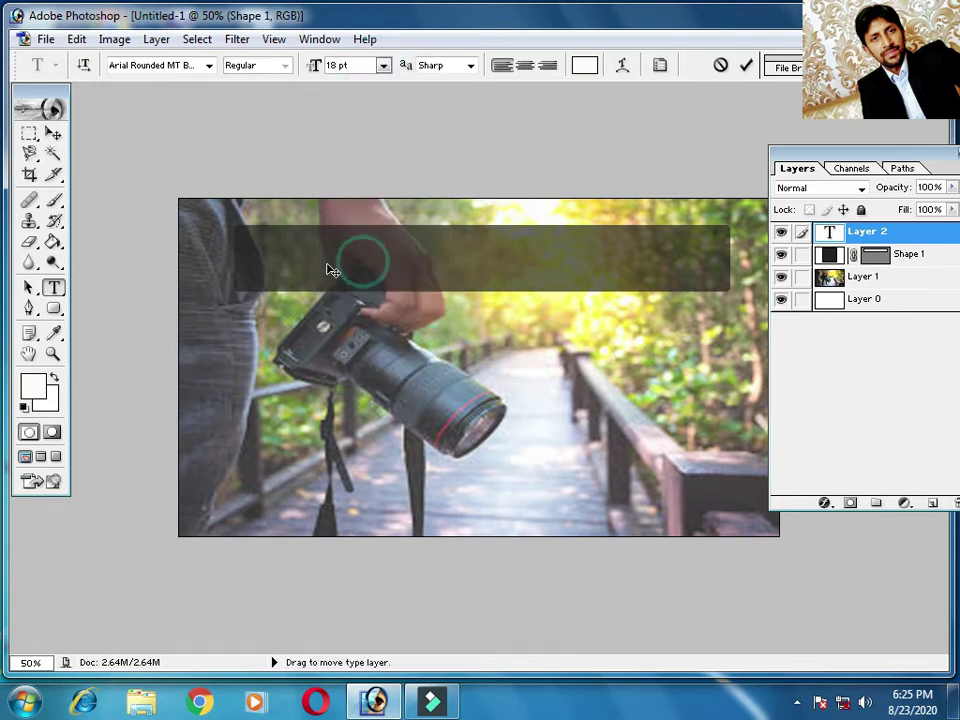
{"action": "type", "text": "P"}
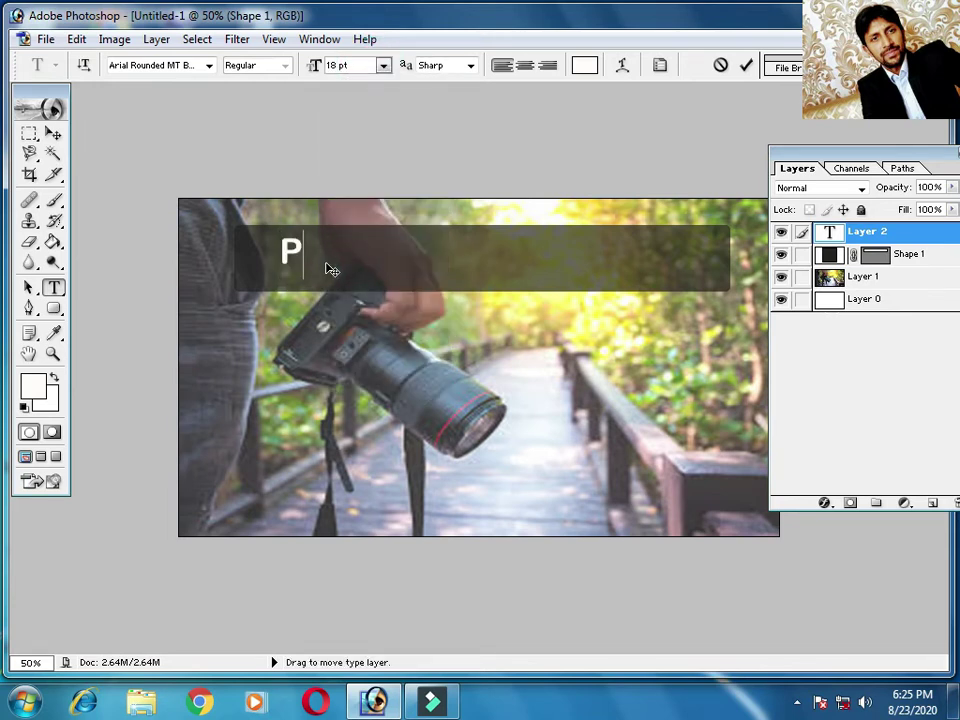
{"action": "type", "text": "hotograp"}
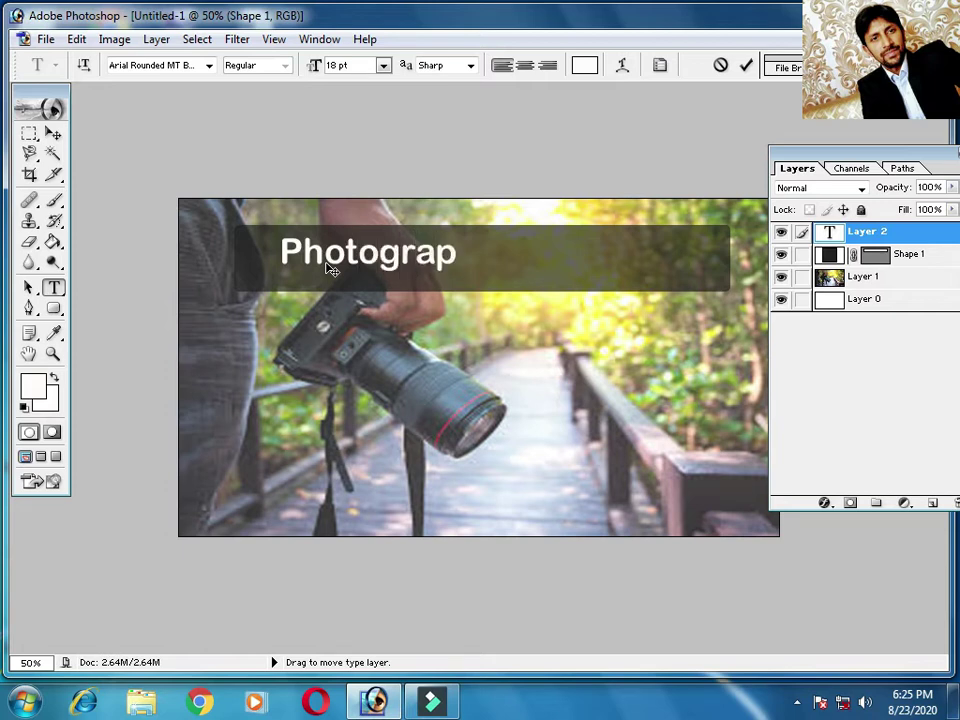
{"action": "type", "text": "hy T"}
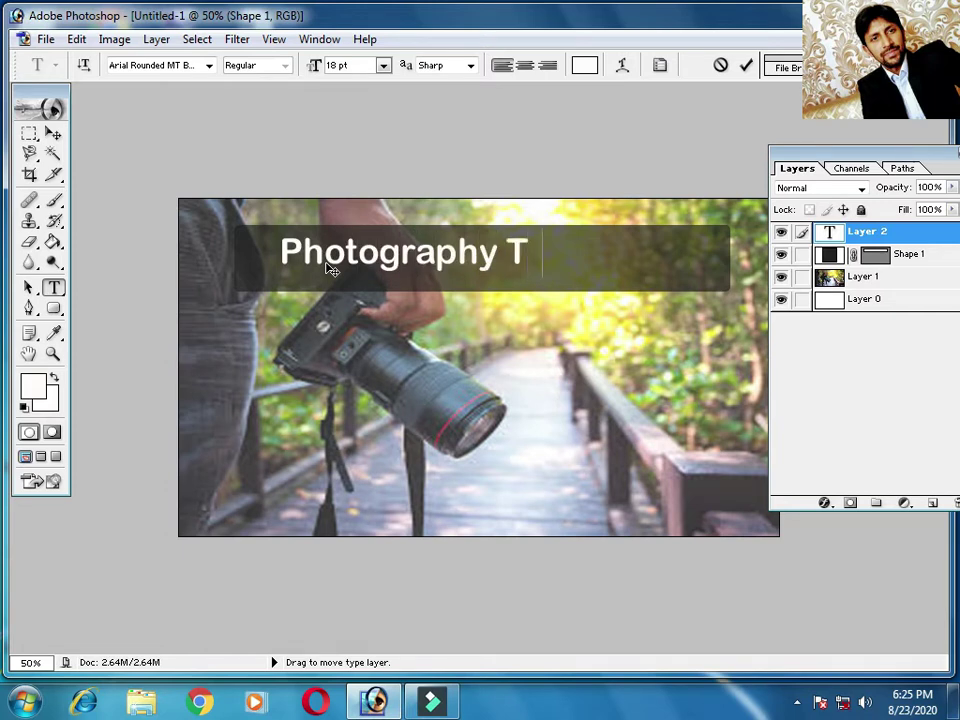
{"action": "type", "text": "raining"}
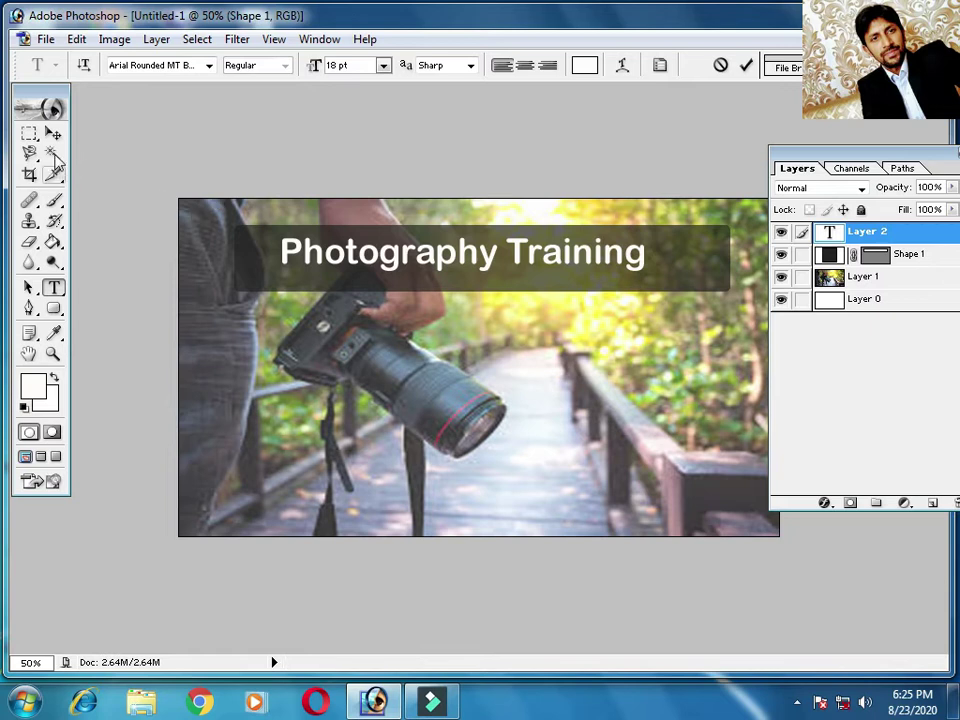
{"action": "left_click", "coordinate": [53, 133]}
{"action": "mouse_move", "coordinate": [437, 262]}
{"action": "left_mouse_down"}
{"action": "mouse_move", "coordinate": [478, 270]}
{"action": "mouse_move", "coordinate": [449, 270]}
{"action": "left_mouse_up"}
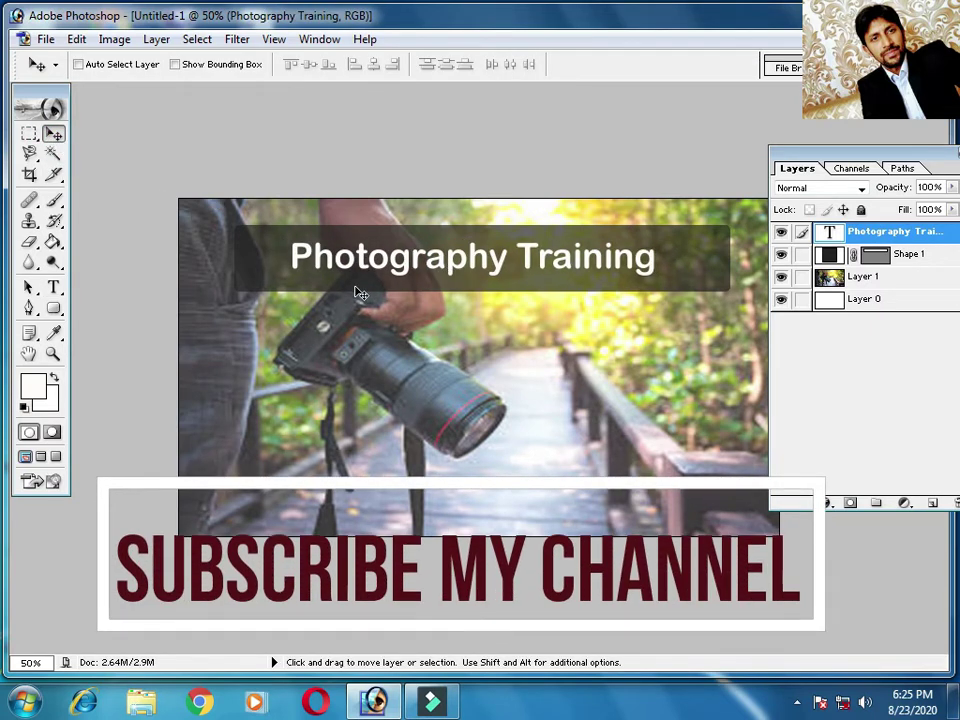
- Alt-drag copies of the dark bar and the title lower down on the photo
{"action": "left_click", "coordinate": [295, 285], "text": "ctrl"}
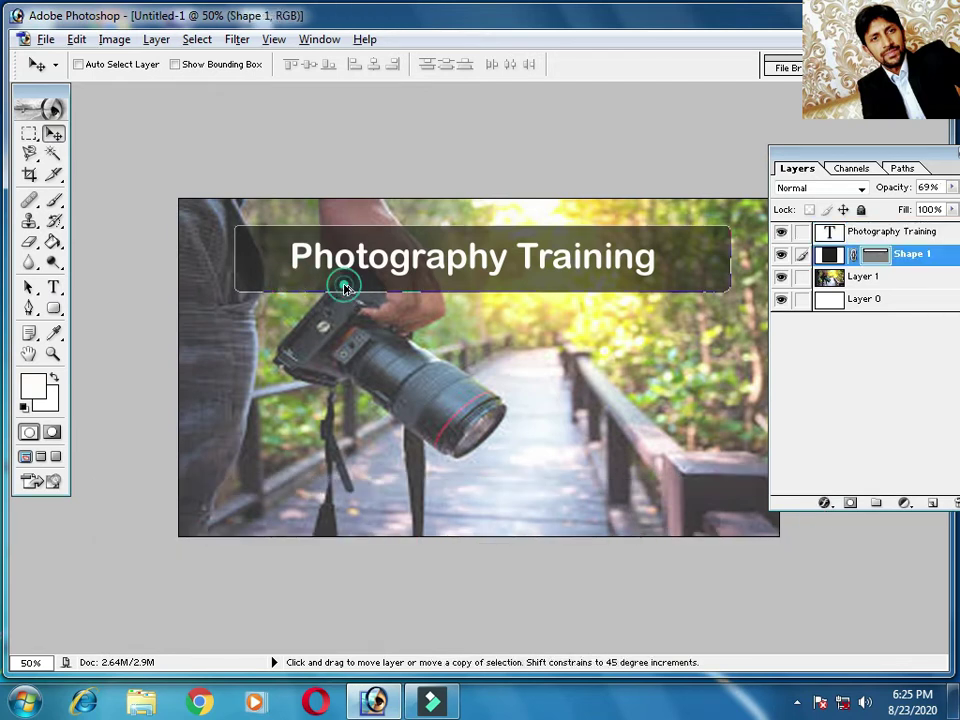
{"action": "left_click_drag", "start_coordinate": [347, 291], "coordinate": [348, 416]}
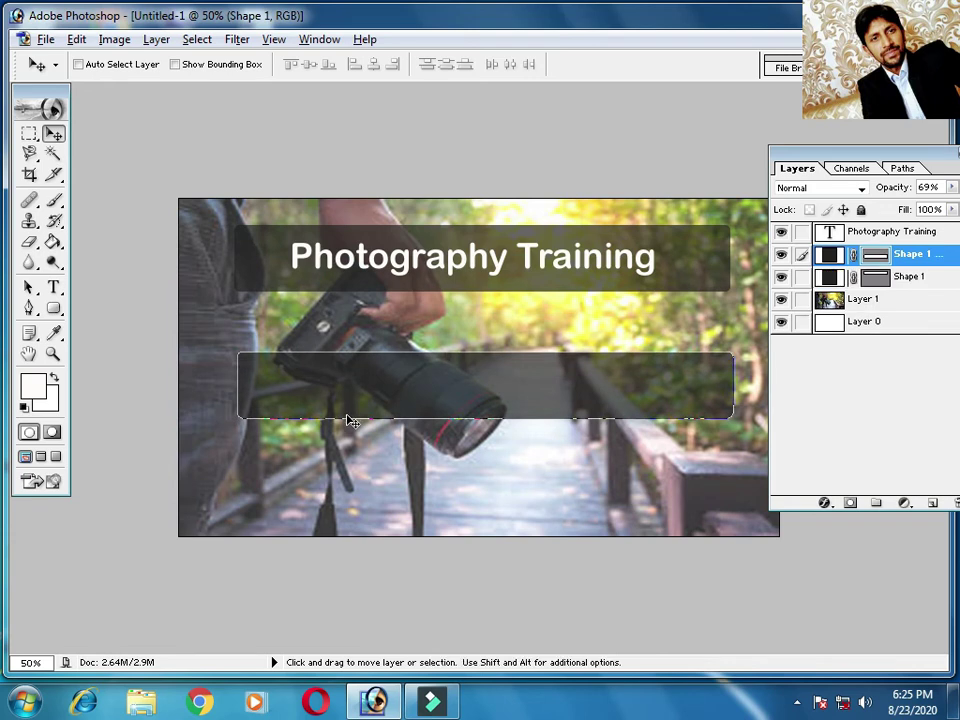
{"action": "left_click", "coordinate": [325, 268], "text": "ctrl"}
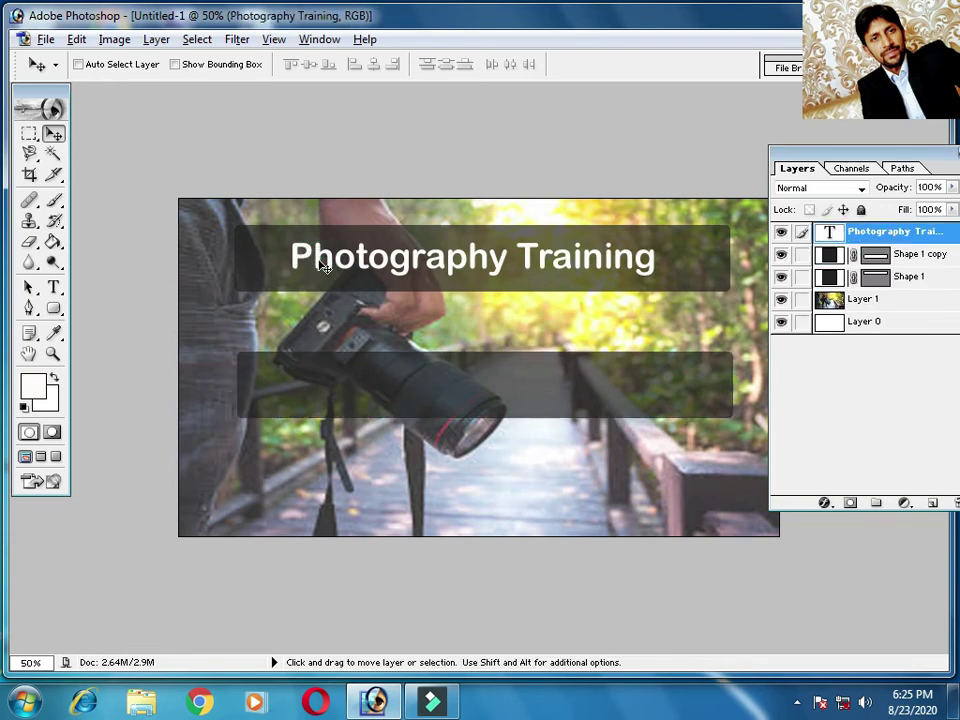
{"action": "left_click_drag", "start_coordinate": [325, 268], "coordinate": [328, 398]}
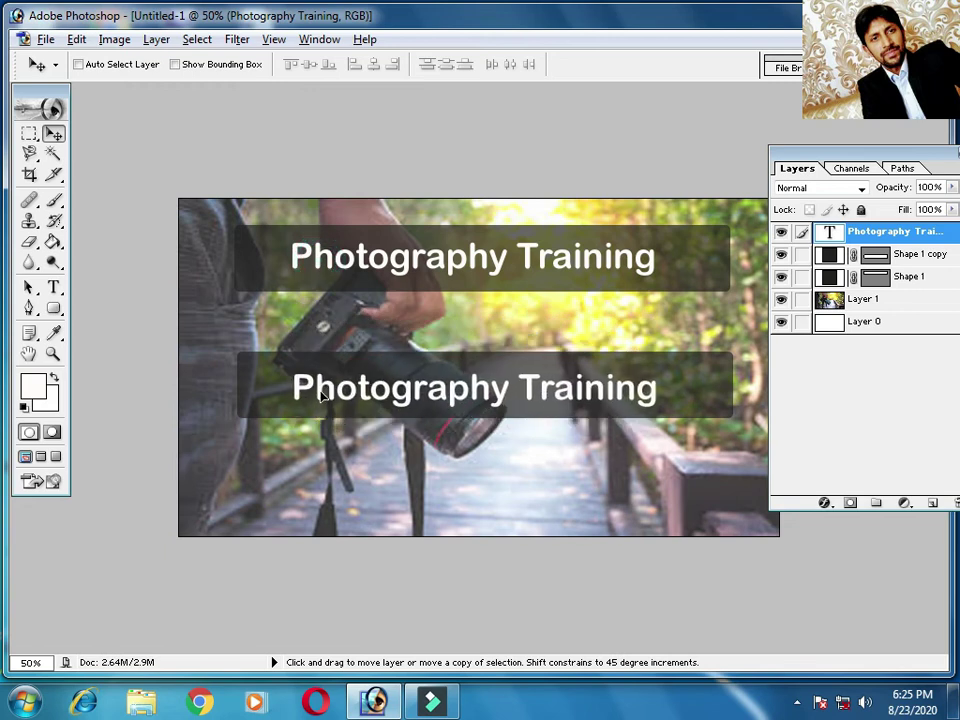
{"action": "left_click", "coordinate": [54, 287]}
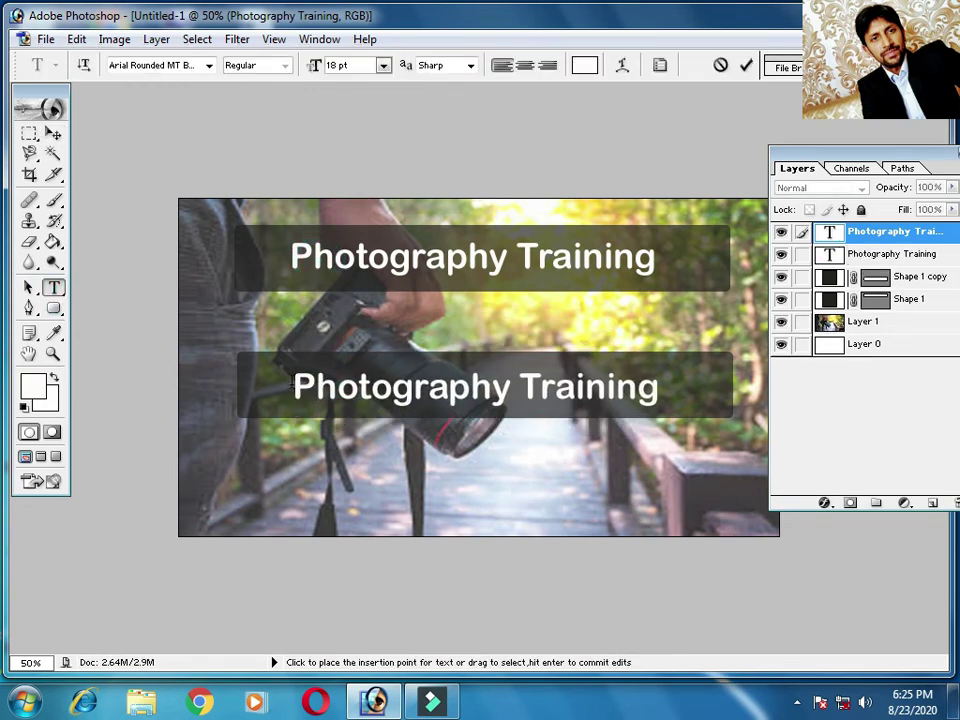
- Retype the lower title as 'Subscribe My Channel' and colour it yellow
{"action": "left_click_drag", "start_coordinate": [292, 387], "coordinate": [665, 398]}
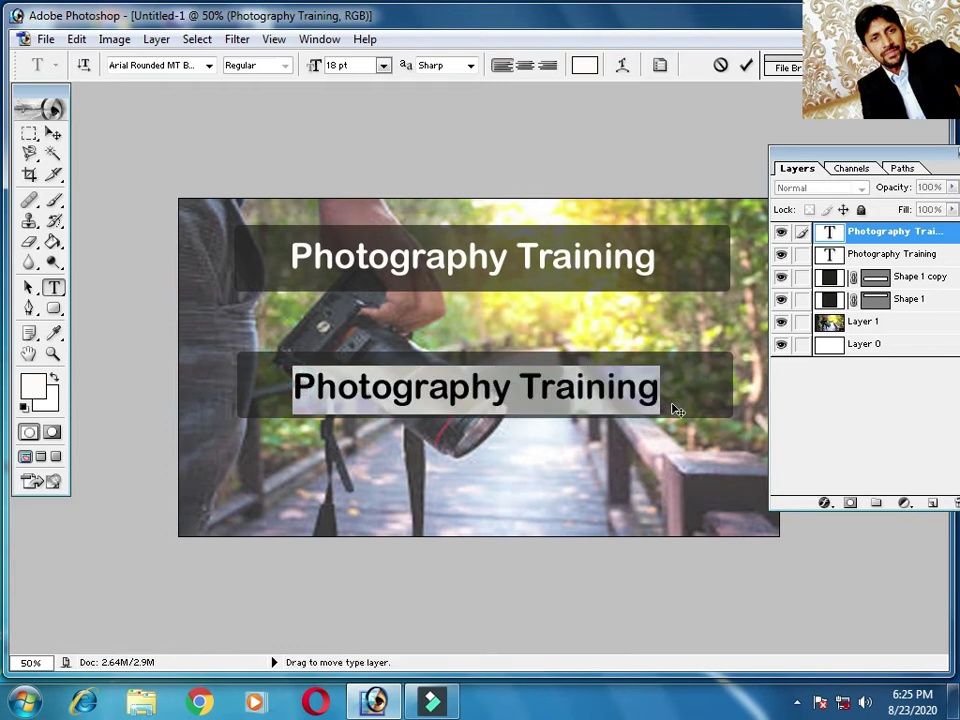
{"action": "type", "text": "Subsc"}
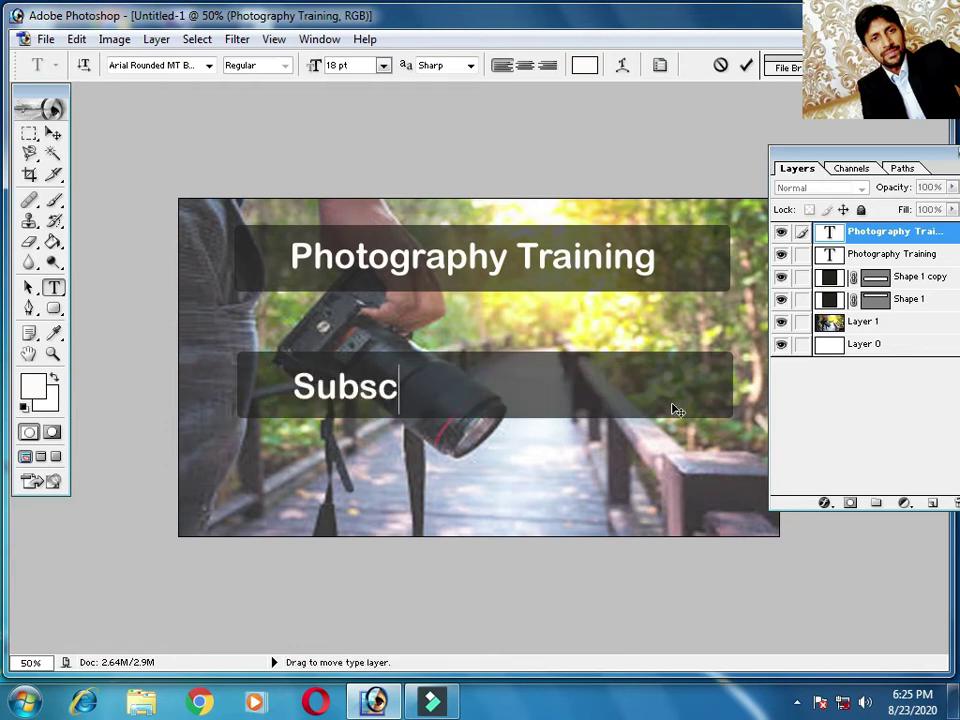
{"action": "type", "text": "ribe "}
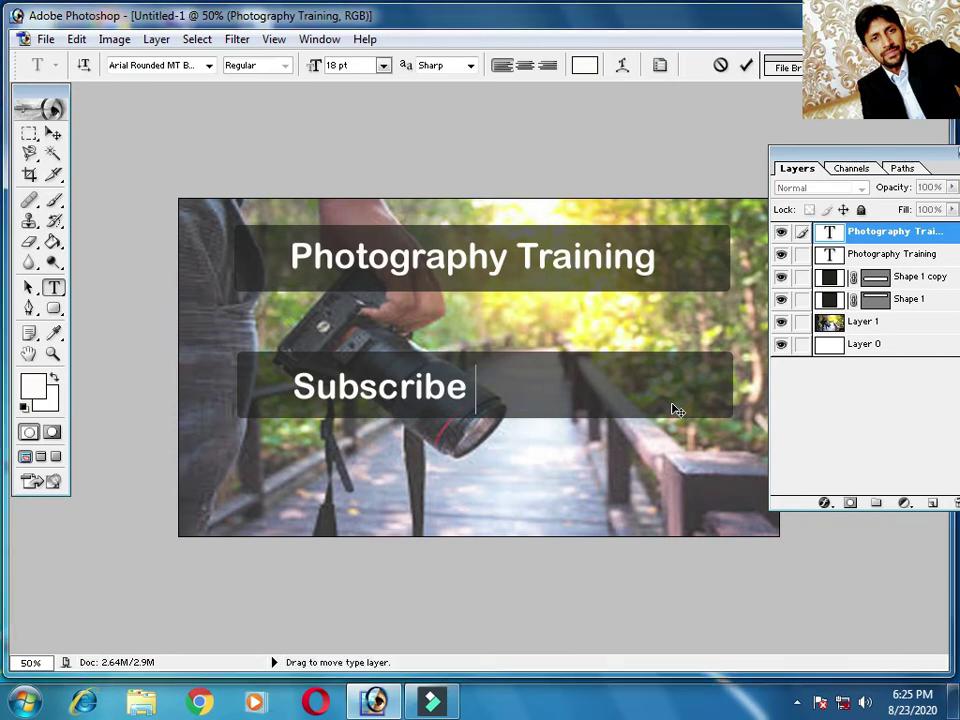
{"action": "type", "text": "My C"}
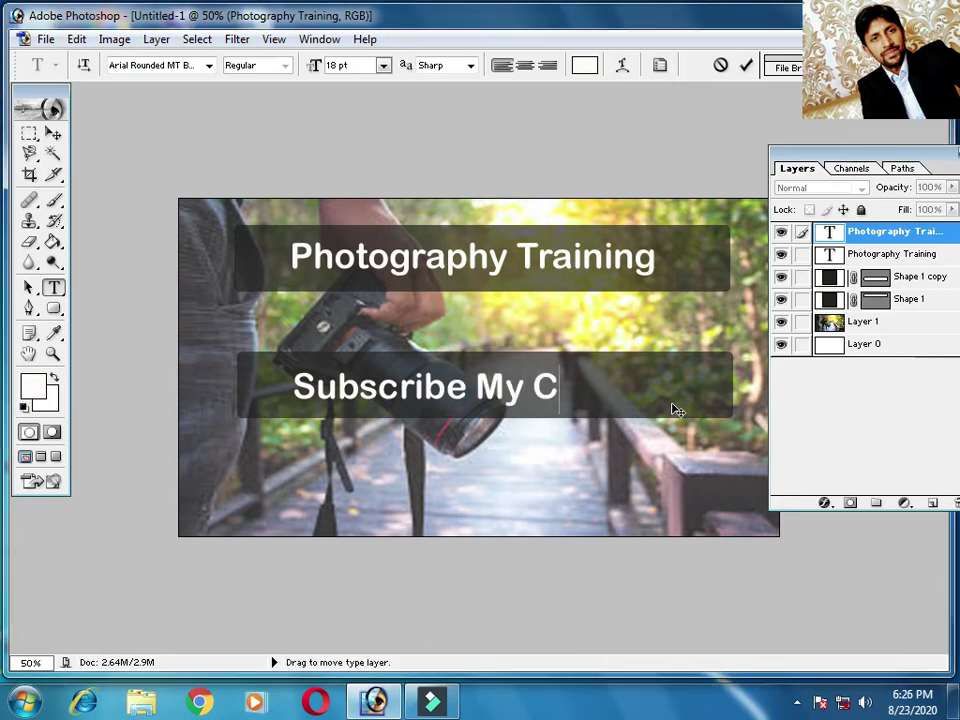
{"action": "type", "text": "hannel"}
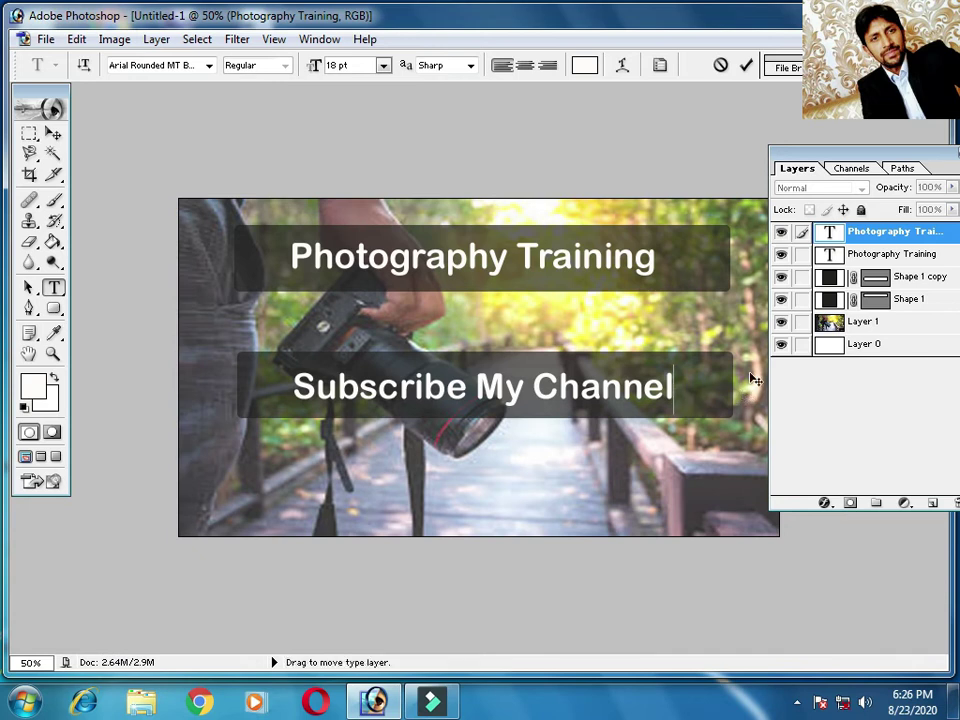
{"action": "left_click_drag", "start_coordinate": [680, 388], "coordinate": [449, 257]}
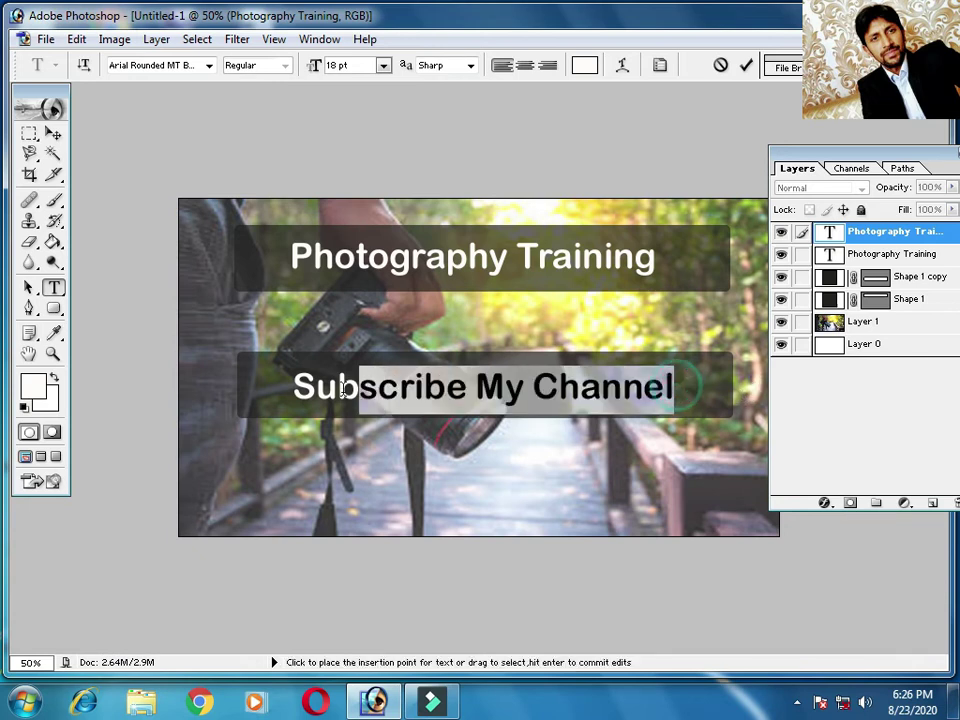
{"action": "left_click", "coordinate": [585, 65]}
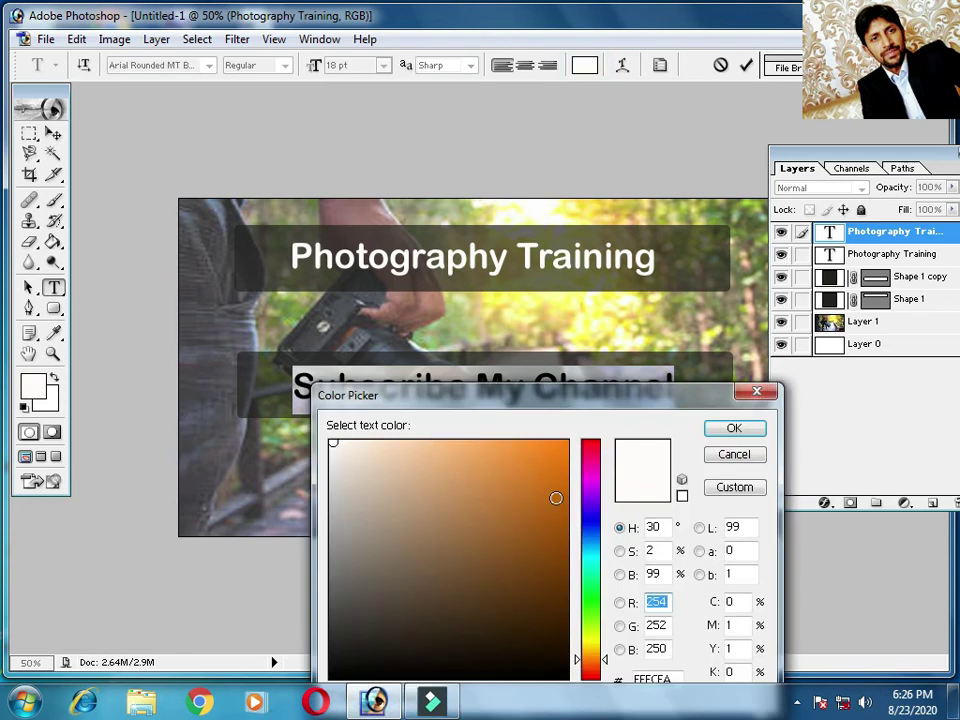
{"action": "left_click_drag", "start_coordinate": [586, 645], "coordinate": [586, 638]}
{"action": "left_click", "coordinate": [562, 443]}
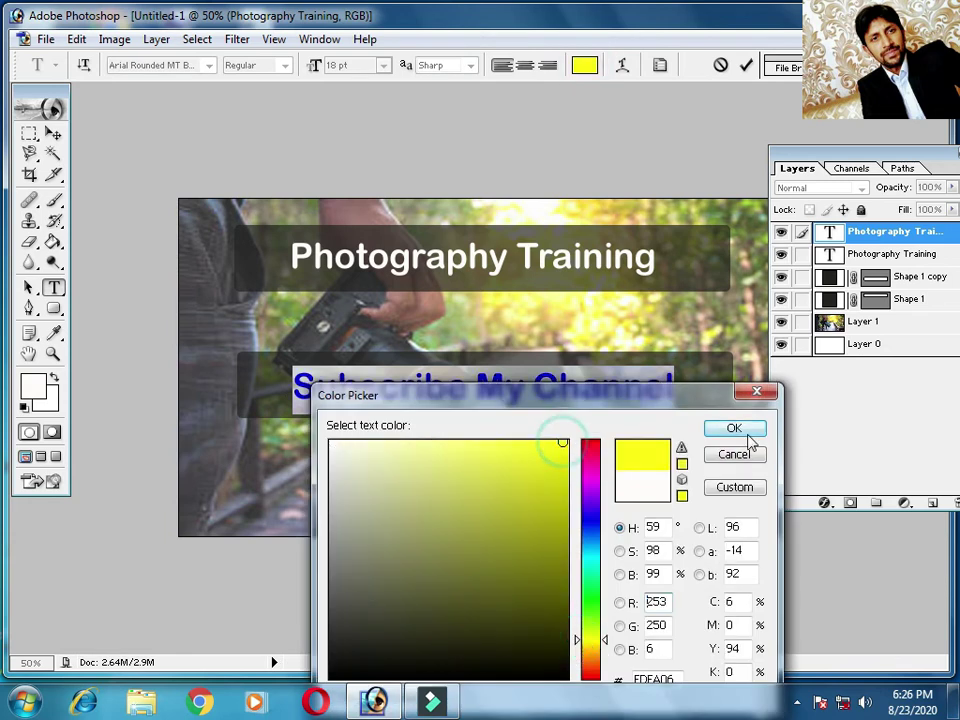
{"action": "left_click", "coordinate": [745, 426]}
{"action": "left_click", "coordinate": [698, 407]}
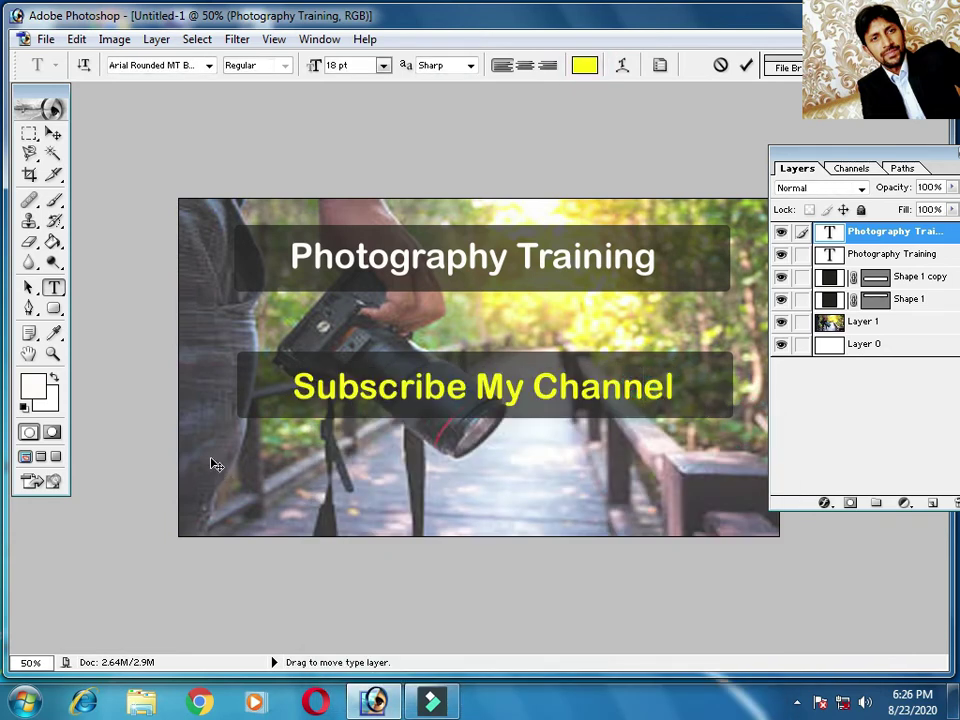
- Cancel the Save As dialog without changing the format and minimise Photoshop
{"action": "left_click", "coordinate": [45, 39]}
{"action": "left_click", "coordinate": [118, 212]}
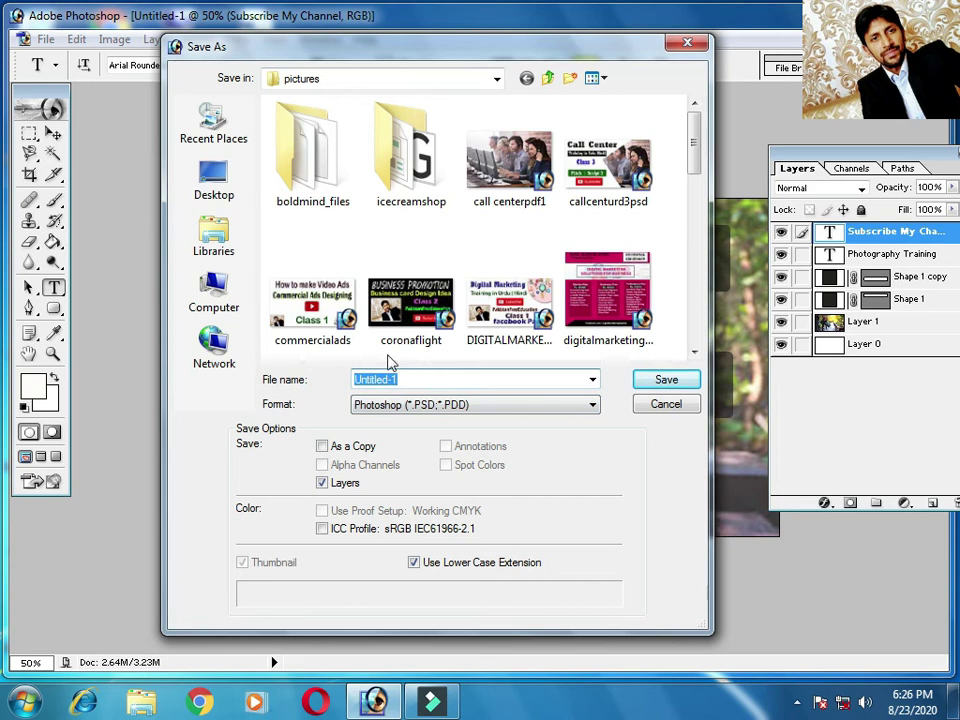
{"action": "left_click", "coordinate": [566, 405]}
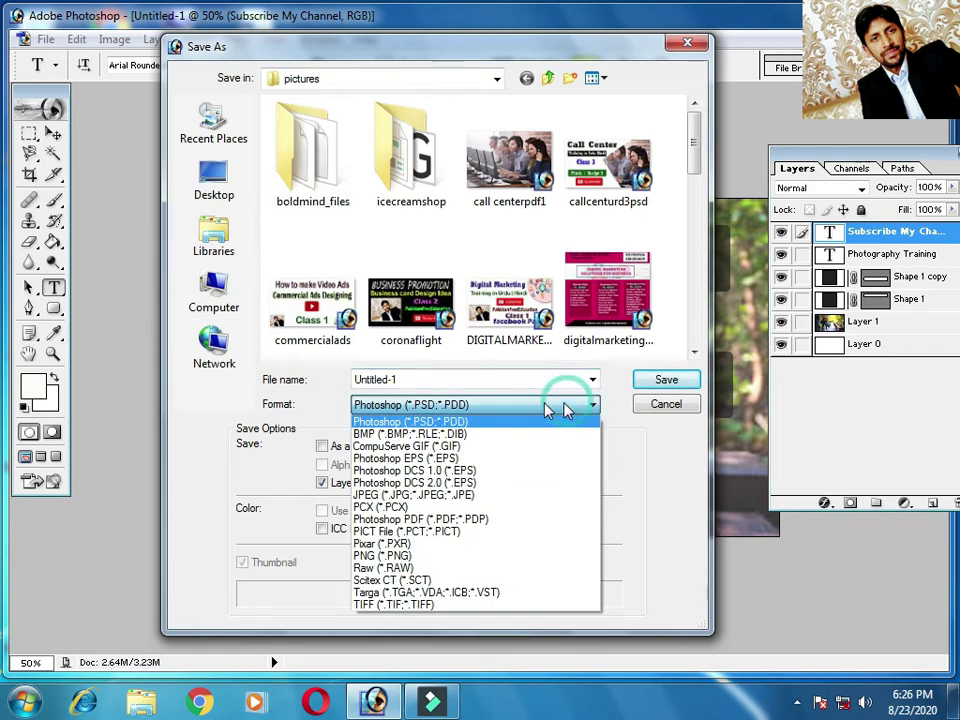
{"action": "left_click", "coordinate": [662, 440]}
{"action": "left_click", "coordinate": [669, 408]}
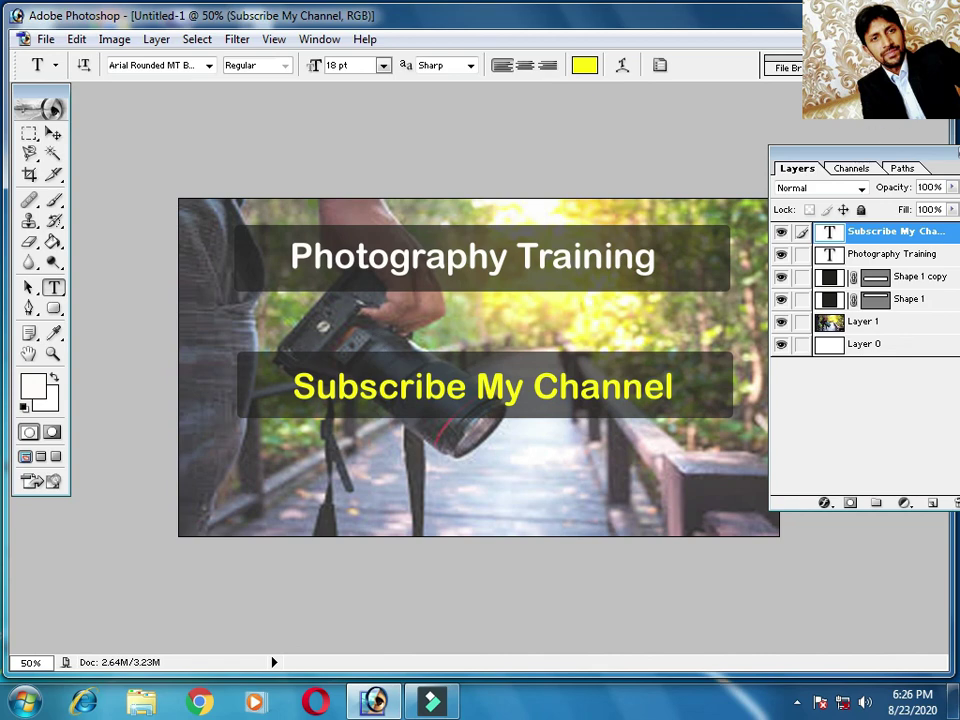
{"action": "left_click", "coordinate": [878, 12]}
{"action": "left_click", "coordinate": [432, 702]}
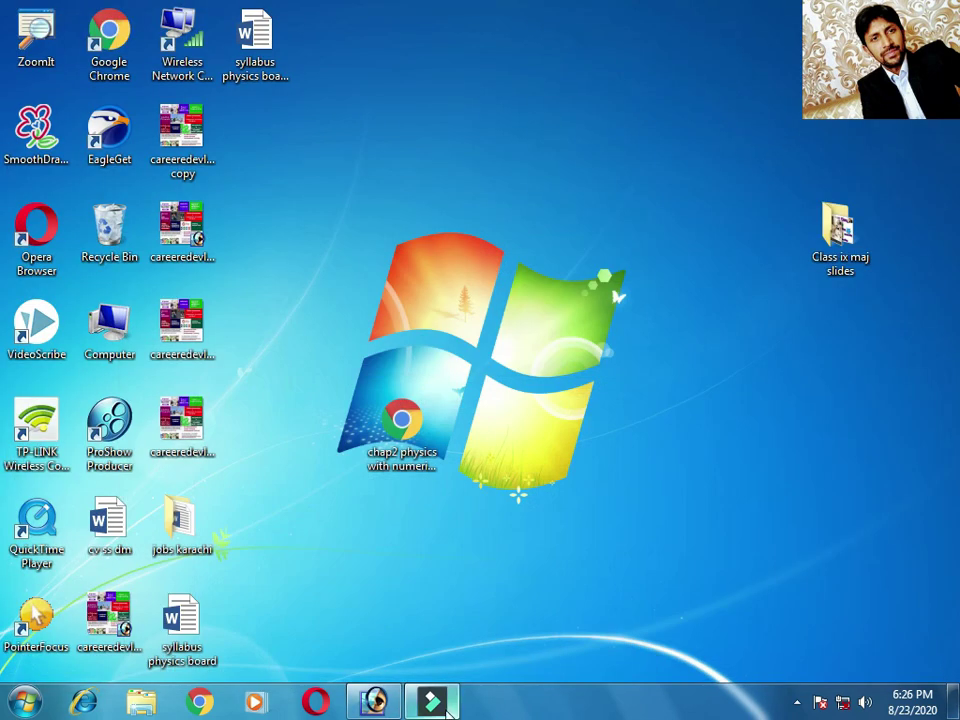